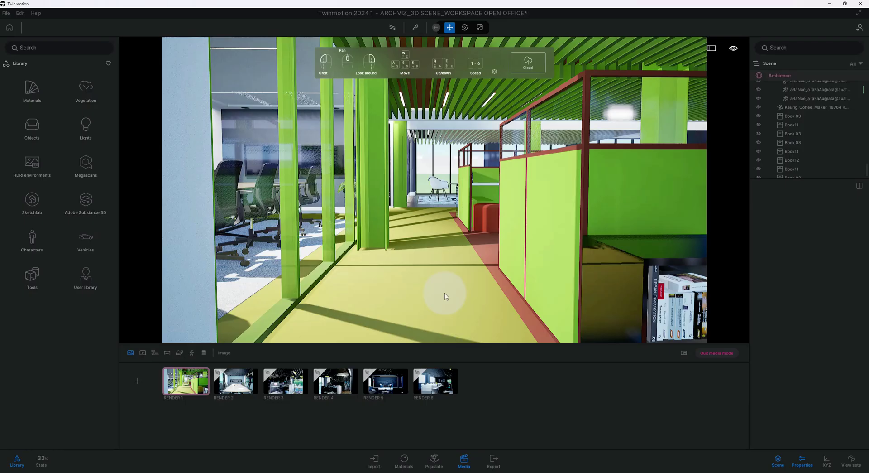
# Step: Browse the User library's saved materials, such as Metal Sheet and MI_GlossyMetalBlack
pyautogui.click(430, 274)
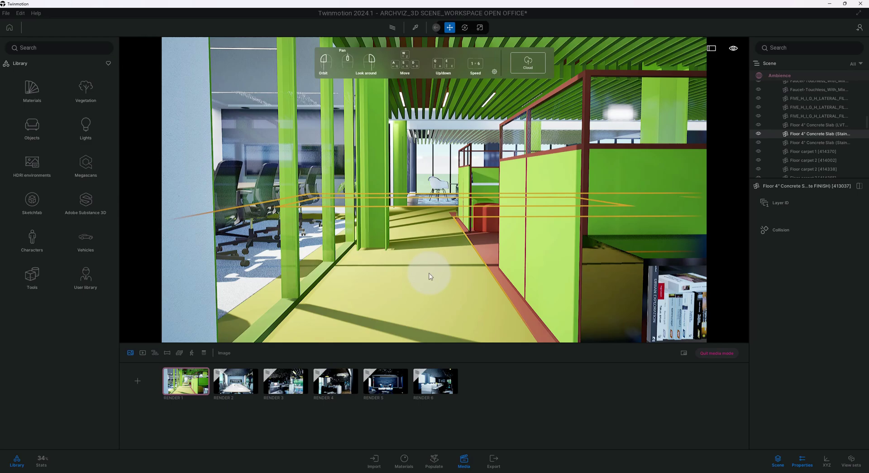
pyautogui.scroll(2, 431, 275)
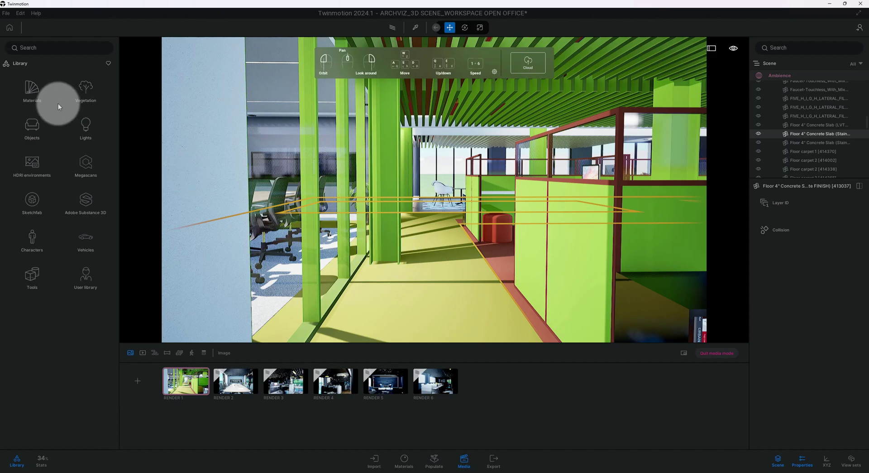
pyautogui.click(31, 93)
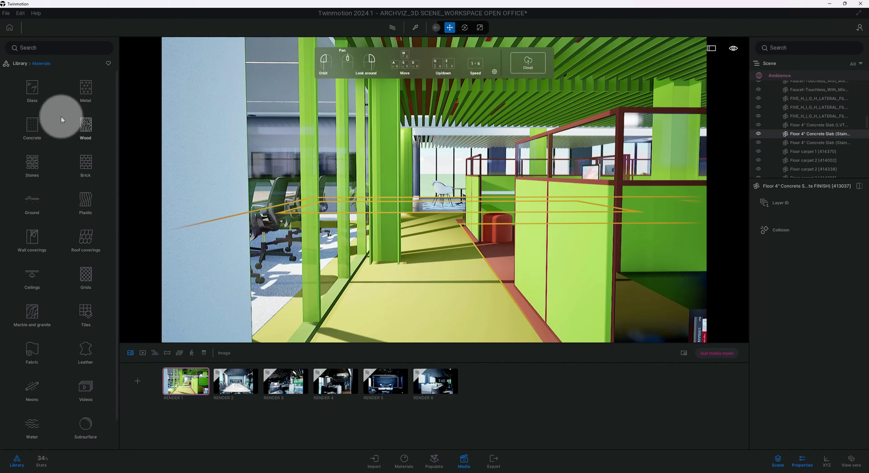
pyautogui.click(17, 65)
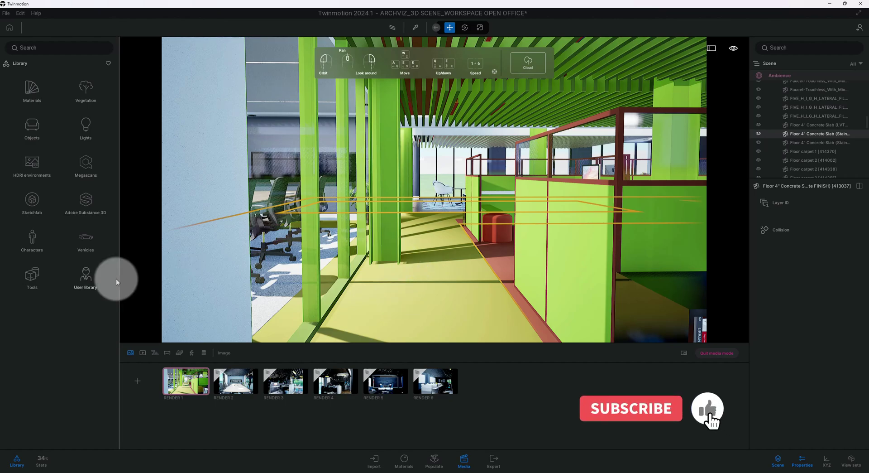
pyautogui.click(86, 279)
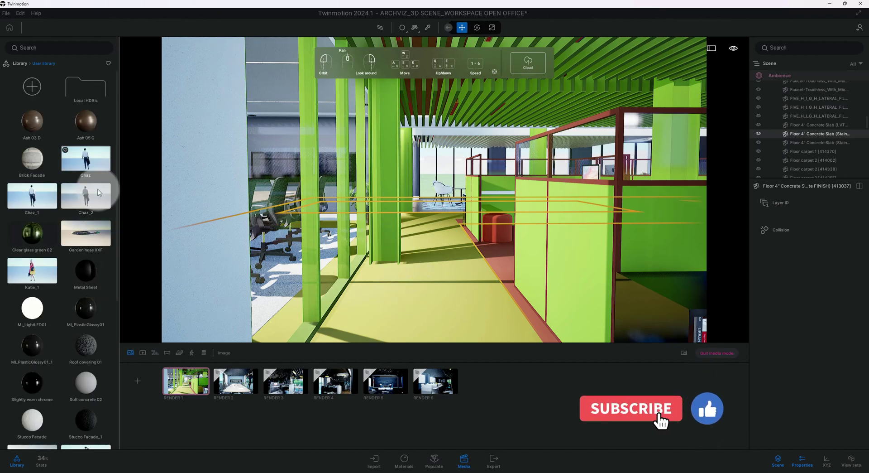
pyautogui.scroll(-3, 95, 172)
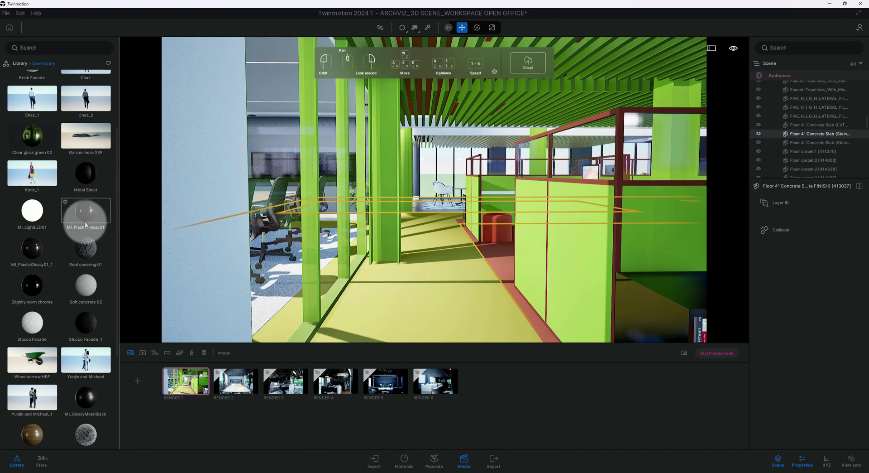
pyautogui.scroll(-3, 100, 213)
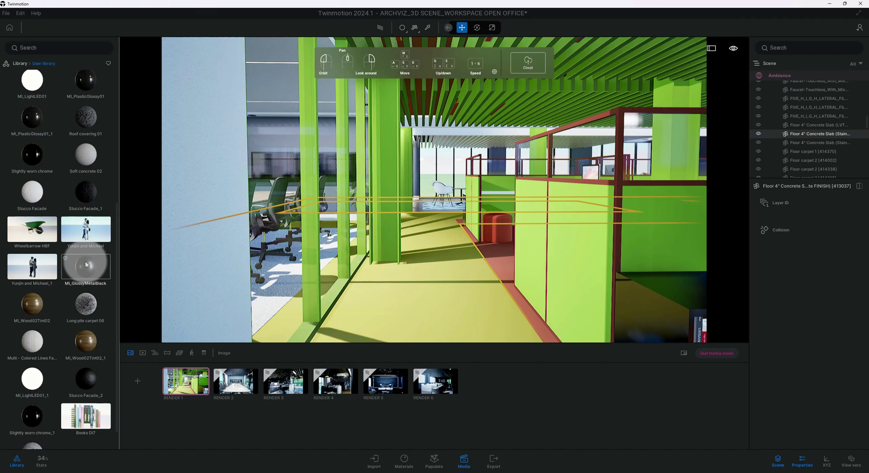
# Step: Apply MI_GlossyMetalBlack to the green column and check its material
pyautogui.moveTo(86, 264); pyautogui.dragTo(376, 217)
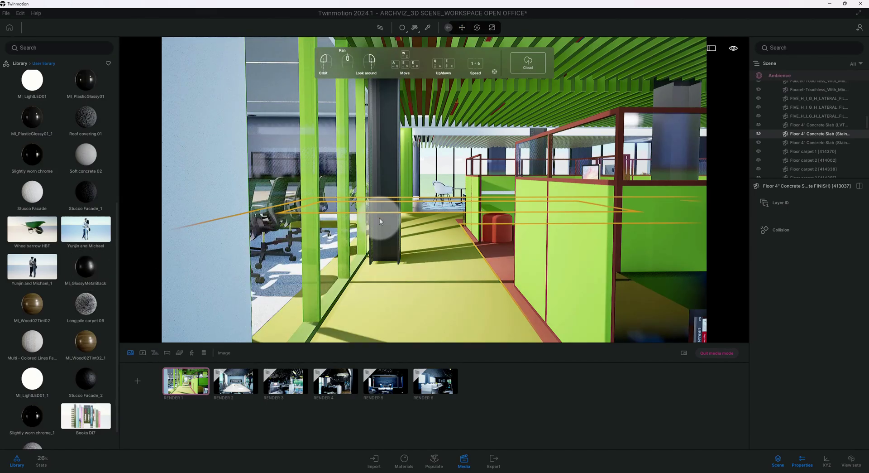
pyautogui.click(379, 221)
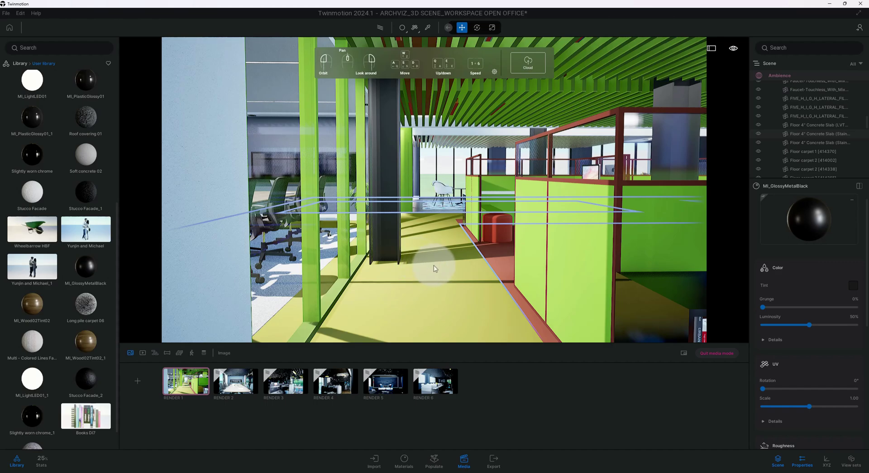
pyautogui.scroll(-1, 91, 245)
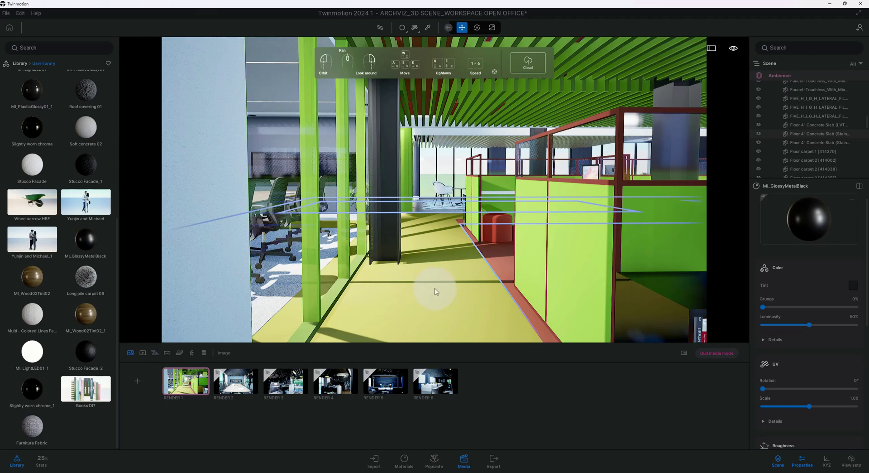
pyautogui.moveTo(86, 341)
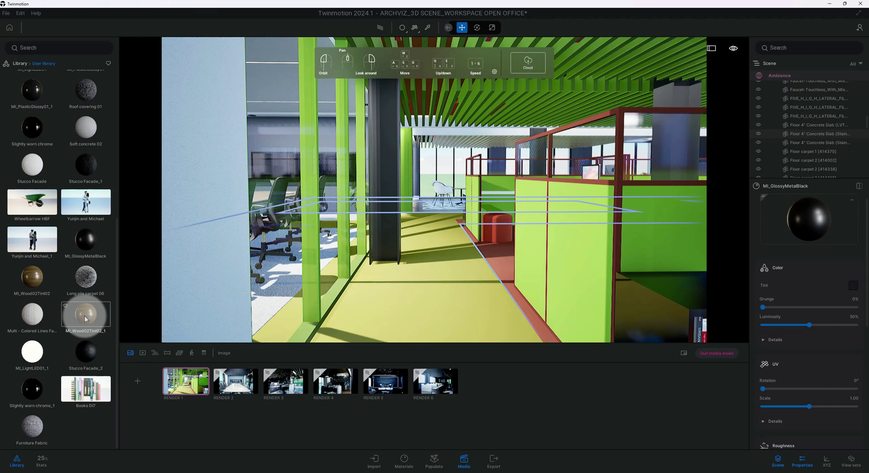
# Step: Apply MI_Wood02Tint02 to the corridor floor and Long pile carpet 06 to the red strip
pyautogui.moveTo(83, 288); pyautogui.dragTo(413, 304)
pyautogui.click(433, 309)
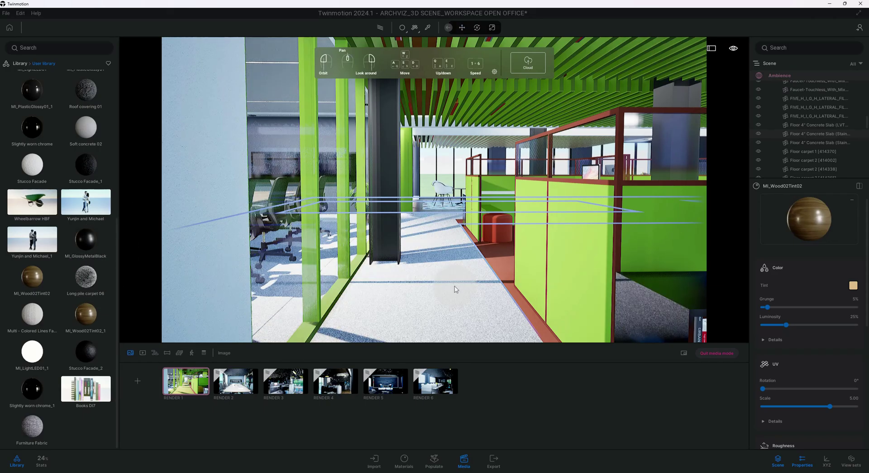
pyautogui.moveTo(92, 282); pyautogui.dragTo(502, 268)
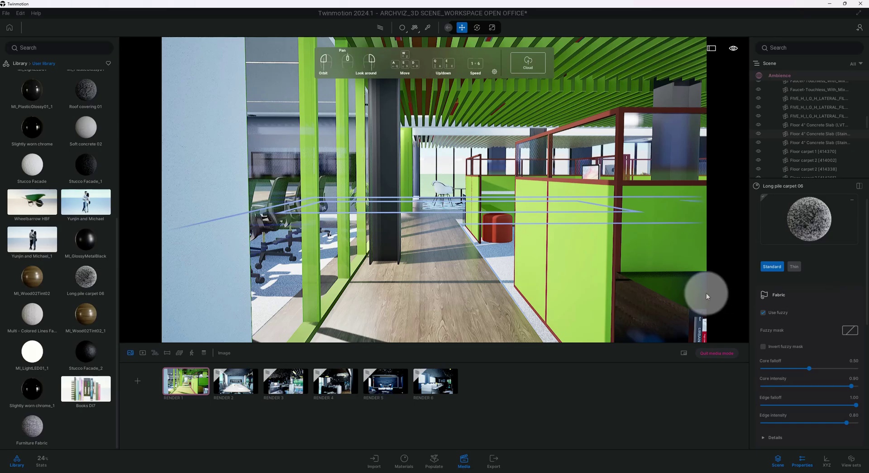
# Step: Pick the floor's wood material and review its 5% Grunge and Color details
pyautogui.click(427, 31)
pyautogui.click(453, 299)
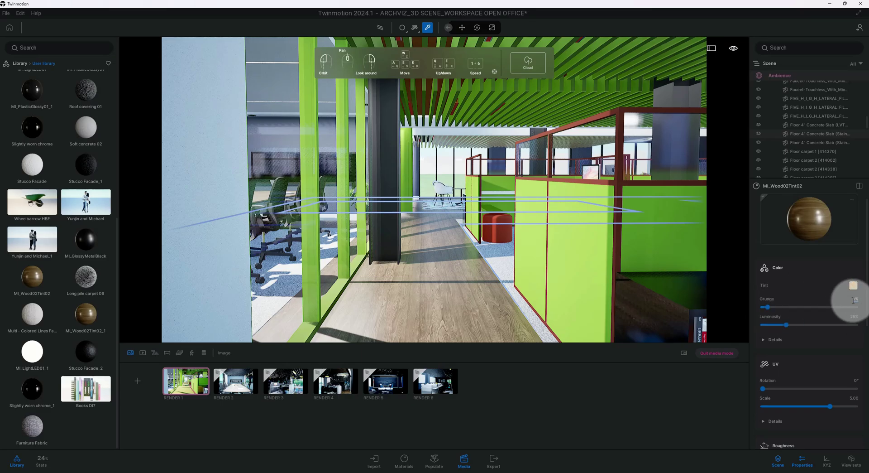
pyautogui.scroll(-2, 837, 304)
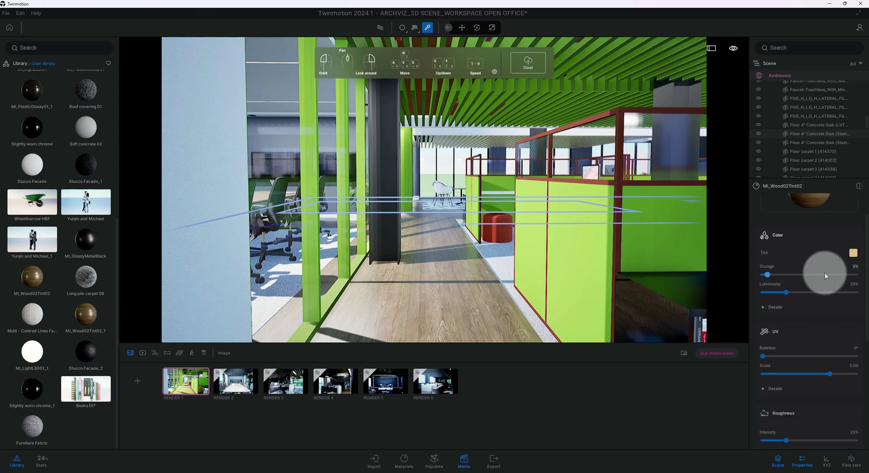
pyautogui.scroll(-1, 825, 274)
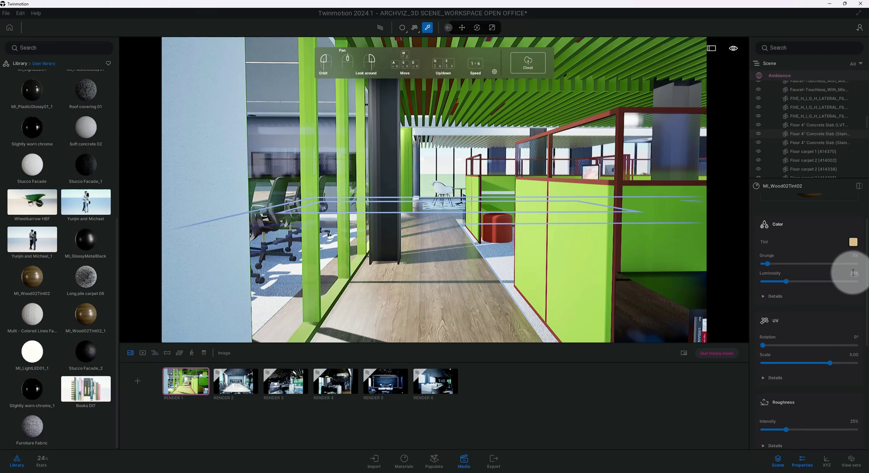
pyautogui.click(856, 256)
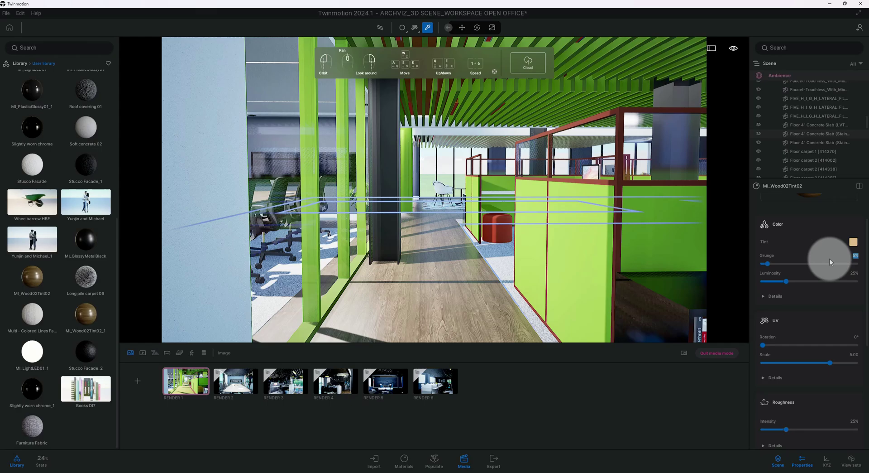
pyautogui.click(810, 295)
pyautogui.click(810, 295)
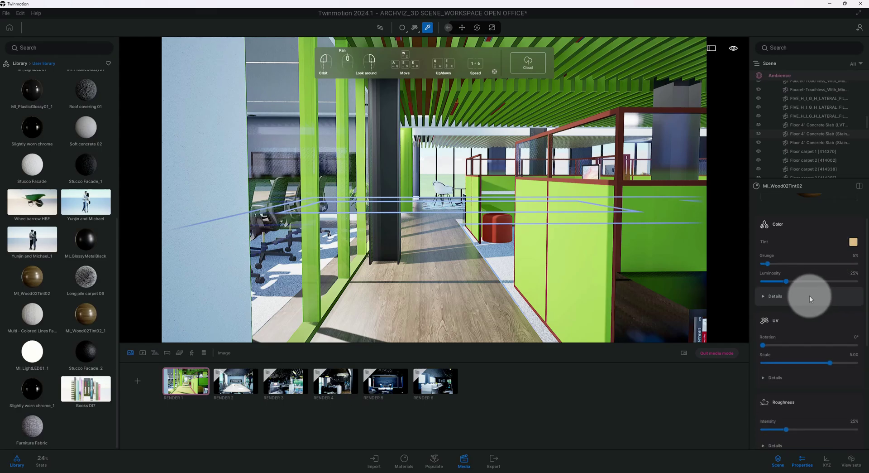
pyautogui.click(808, 295)
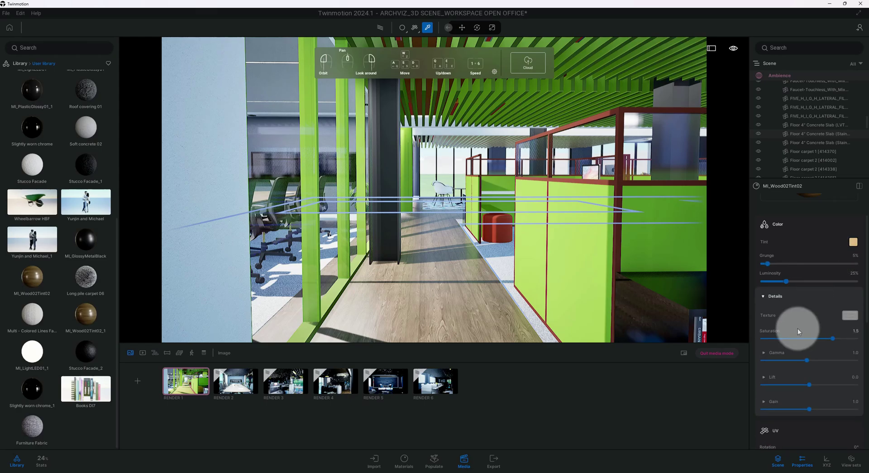
pyautogui.click(772, 295)
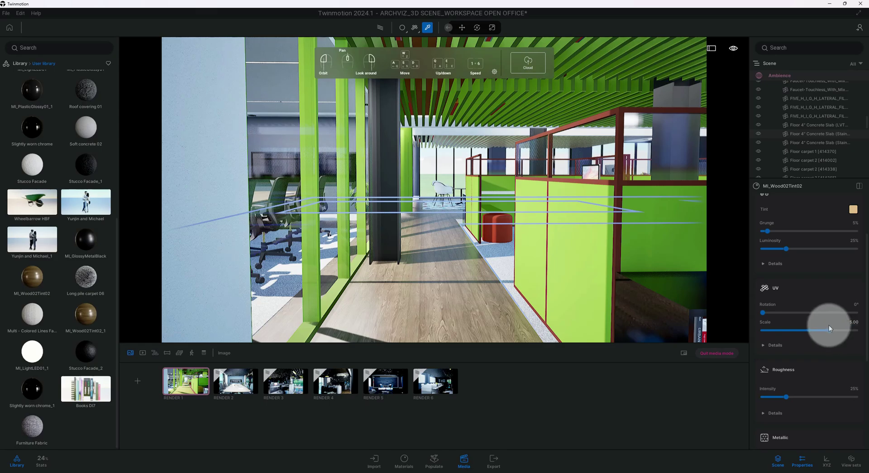
# Step: Review the wood's UV details: 5.00 scale and 3° rotation
pyautogui.click(803, 342)
pyautogui.click(808, 334)
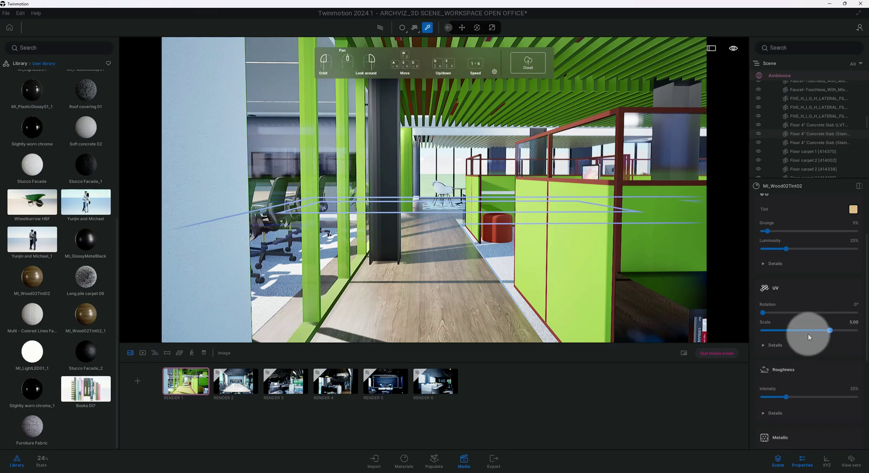
pyautogui.scroll(-1, 808, 332)
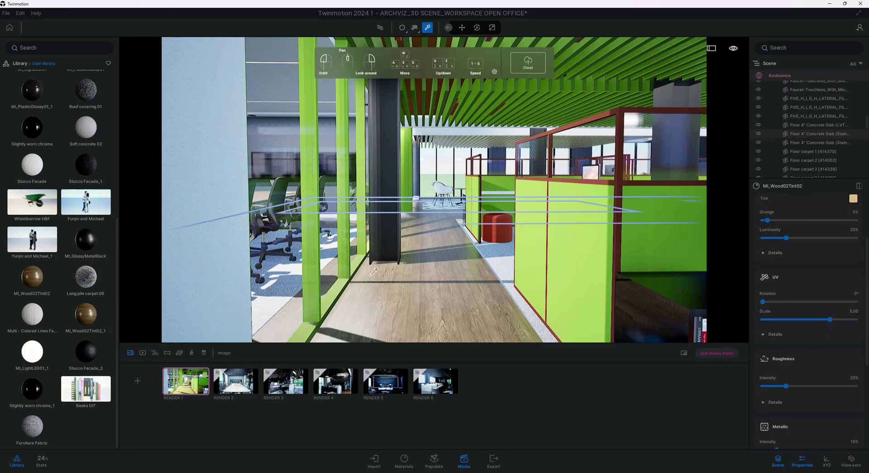
pyautogui.press('w')
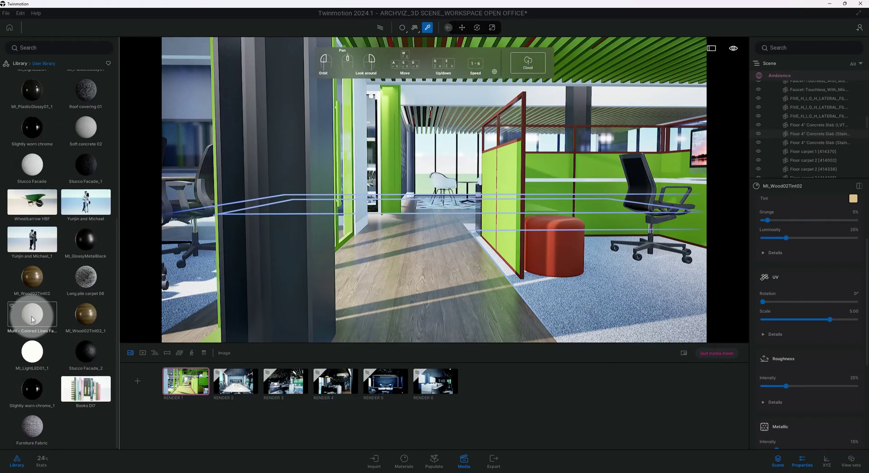
# Step: Cover the red pouf with Multi - Colored Lines Fabric
pyautogui.moveTo(32, 318)
pyautogui.mouseDown()
pyautogui.moveTo(557, 254)
pyautogui.moveTo(605, 281)
pyautogui.mouseUp()
pyautogui.press('w')
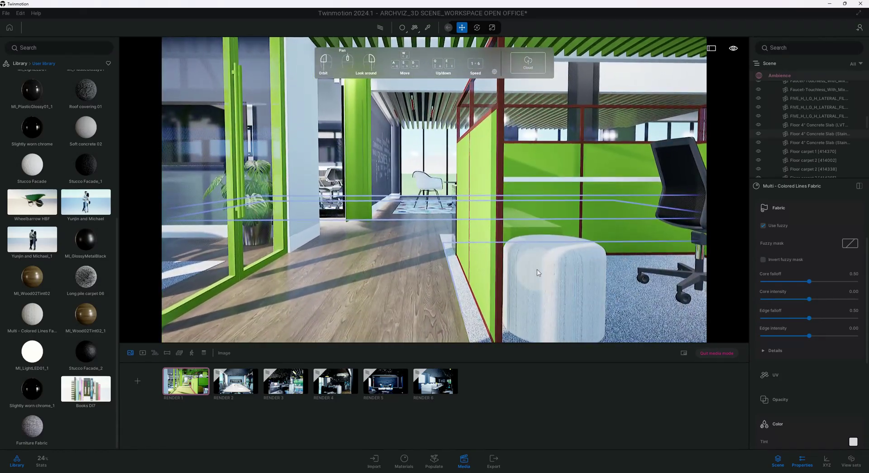
pyautogui.click(509, 279)
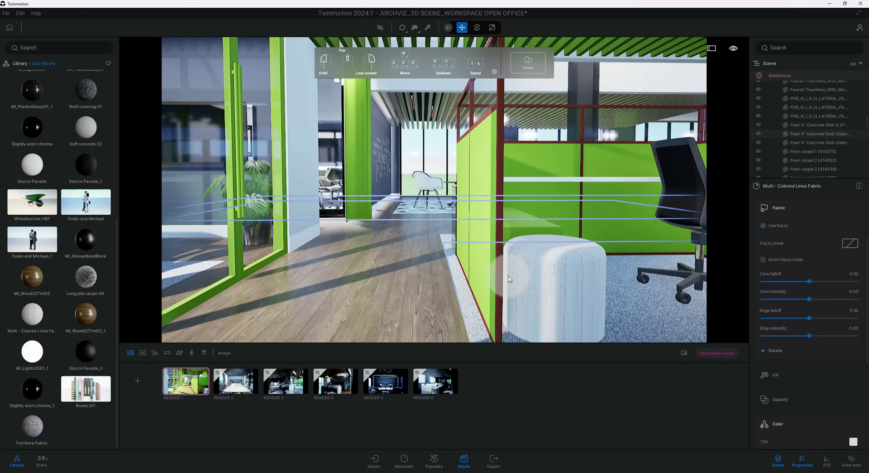
pyautogui.click(20, 63)
pyautogui.moveTo(567, 283); pyautogui.dragTo(560, 291)
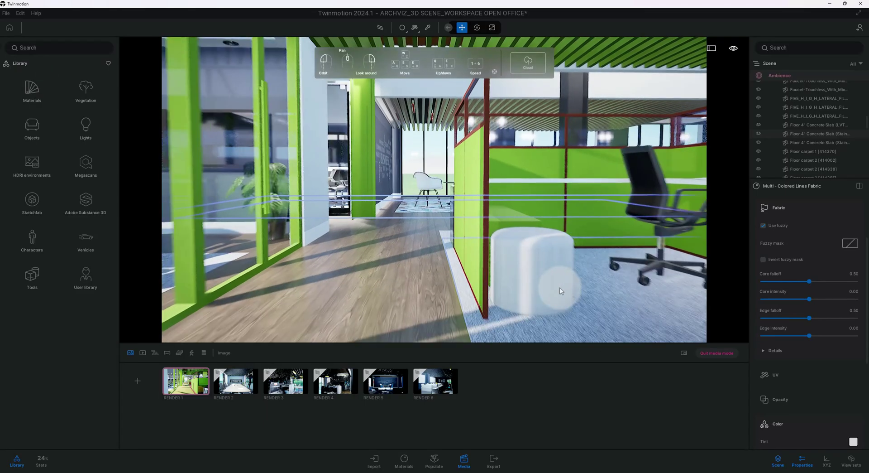
pyautogui.click(530, 264)
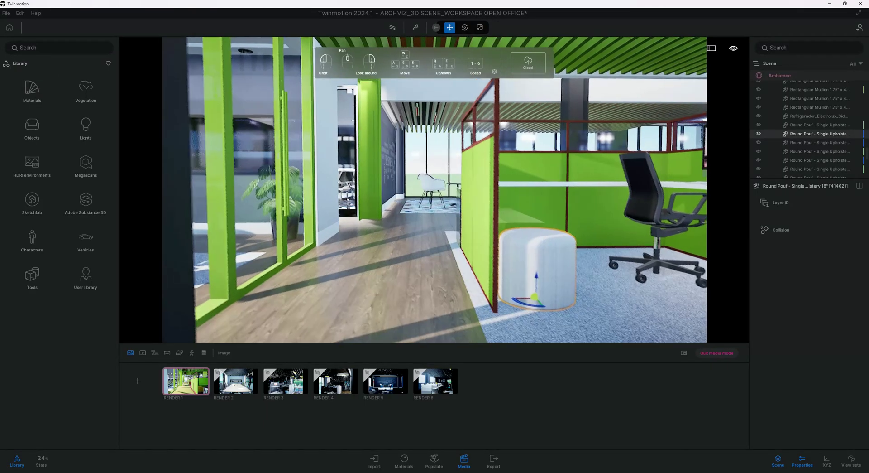
pyautogui.moveTo(529, 265); pyautogui.dragTo(538, 264)
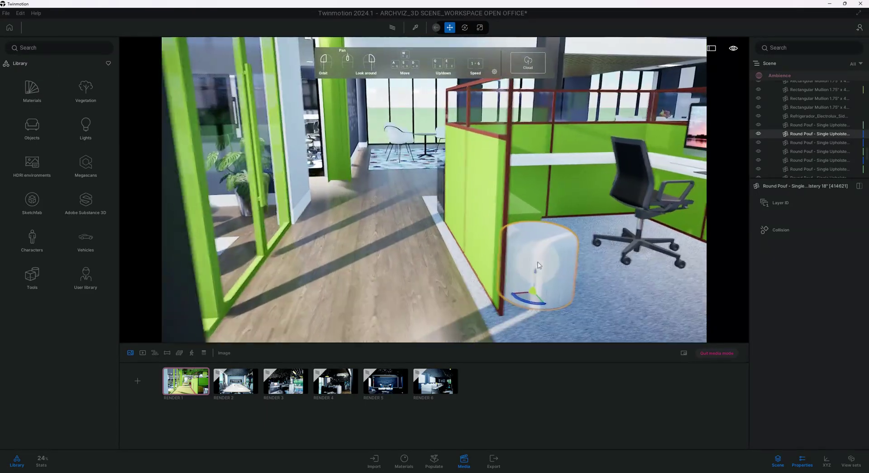
# Step: Pick the floor wood and apply it to the green surface behind the pouf
pyautogui.click(414, 28)
pyautogui.click(369, 257)
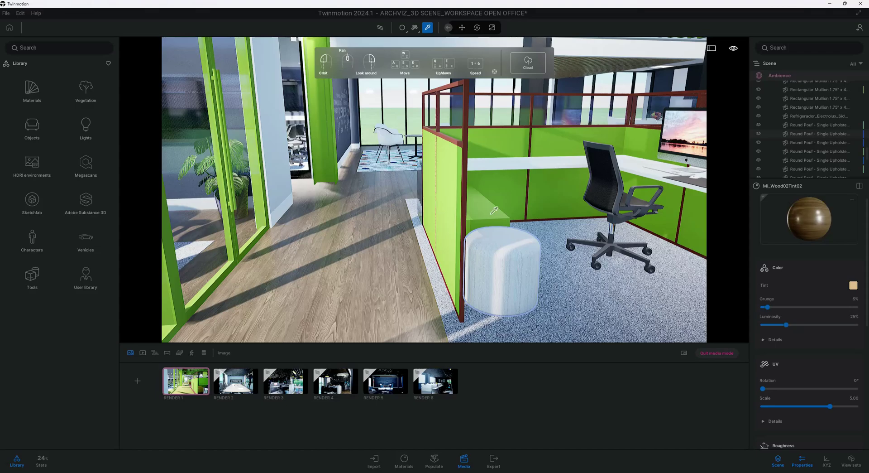
pyautogui.moveTo(809, 219); pyautogui.dragTo(493, 217)
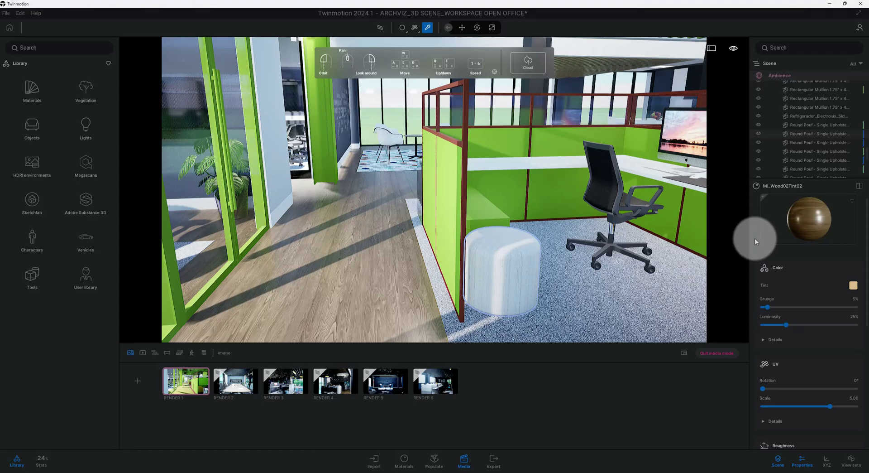
pyautogui.moveTo(497, 249); pyautogui.dragTo(480, 253)
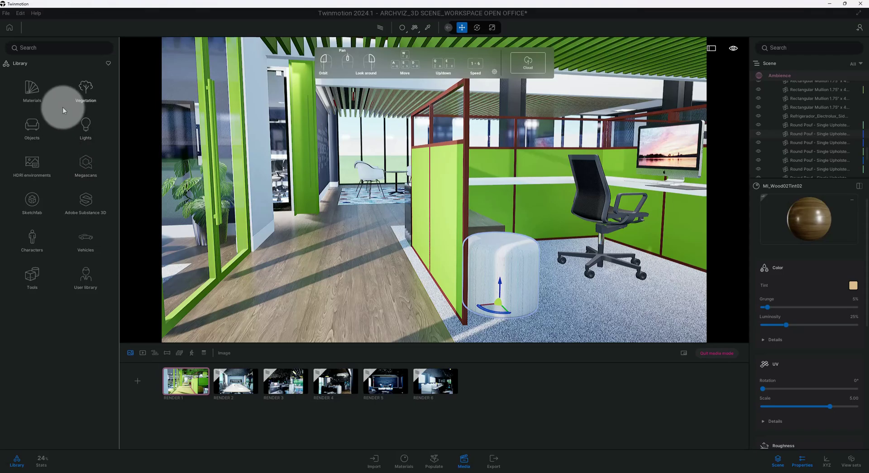
# Step: Scroll the User library down to Slightly worn chrome, facing the meeting room
pyautogui.click(86, 276)
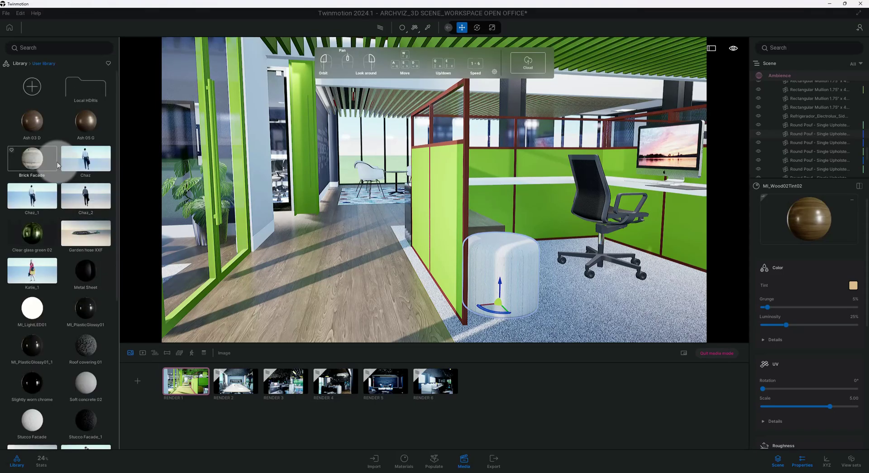
pyautogui.scroll(-1, 83, 251)
pyautogui.scroll(-1, 82, 250)
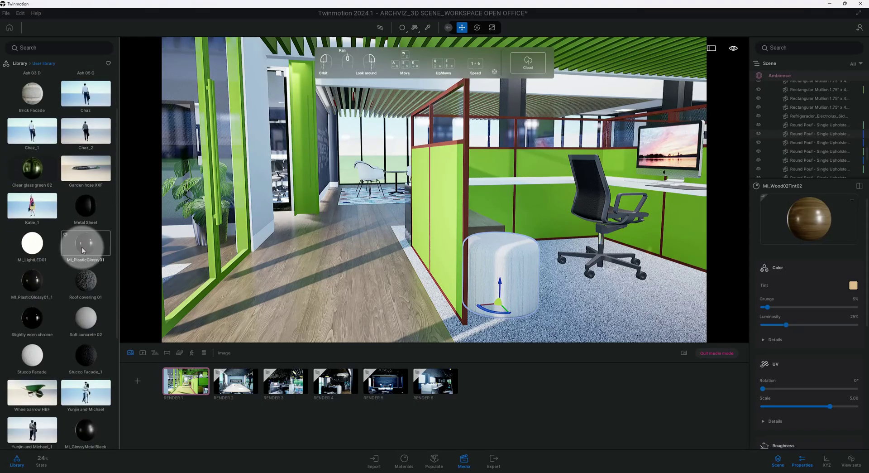
pyautogui.scroll(-1, 83, 250)
pyautogui.scroll(-1, 83, 250)
pyautogui.scroll(-1, 83, 250)
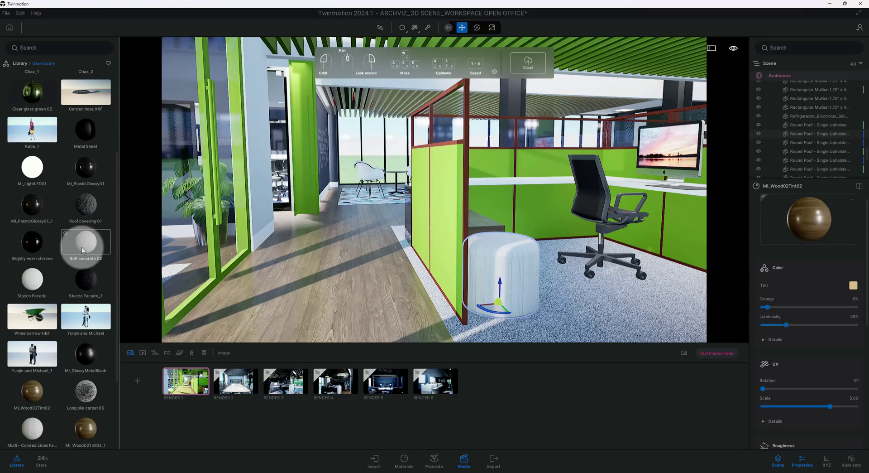
pyautogui.scroll(-1, 83, 251)
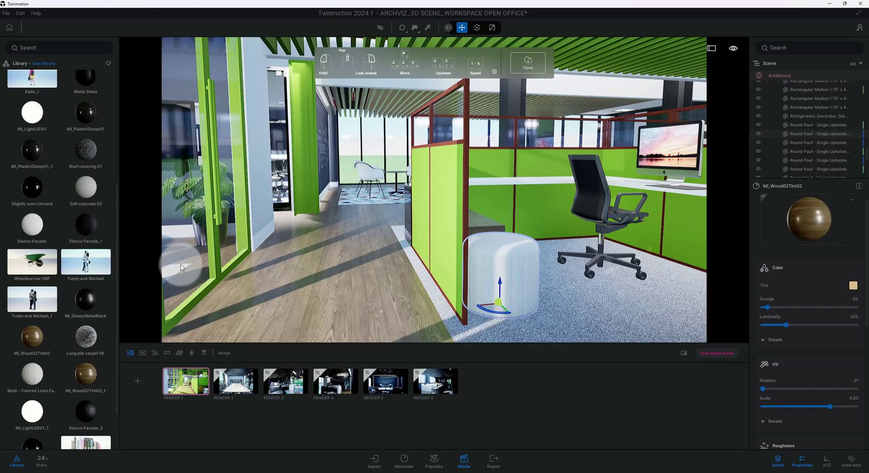
pyautogui.moveTo(180, 267)
pyautogui.mouseDown()
pyautogui.moveTo(221, 273)
pyautogui.moveTo(223, 254)
pyautogui.moveTo(245, 294)
pyautogui.mouseUp()
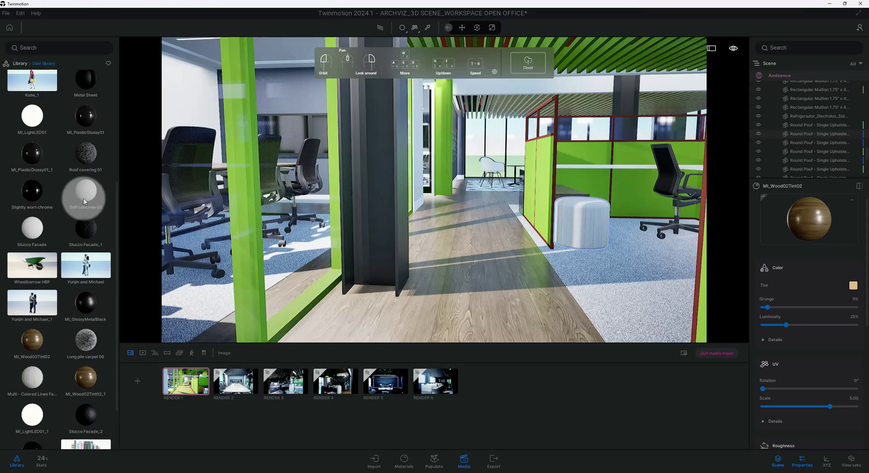
# Step: Apply Slightly worn chrome to the meeting room's glass wall and door panes
pyautogui.moveTo(40, 196)
pyautogui.mouseDown()
pyautogui.moveTo(251, 255)
pyautogui.moveTo(815, 220)
pyautogui.moveTo(353, 281)
pyautogui.moveTo(430, 258)
pyautogui.moveTo(405, 228)
pyautogui.mouseUp()
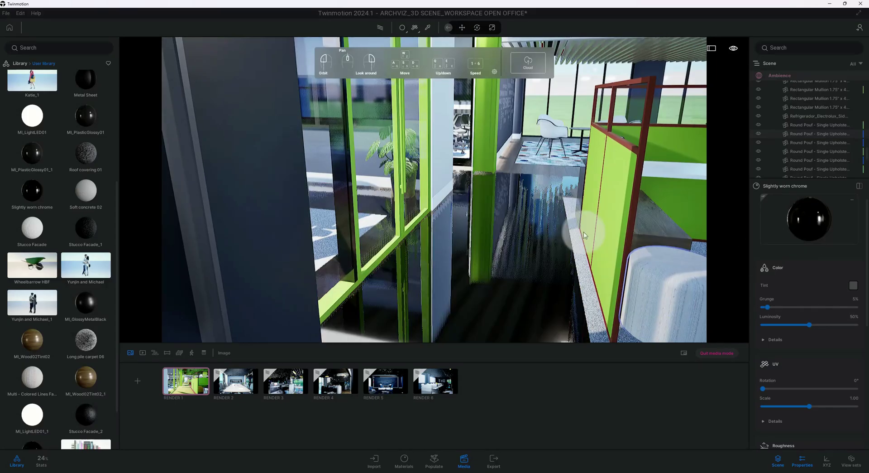
pyautogui.moveTo(764, 221); pyautogui.dragTo(343, 295)
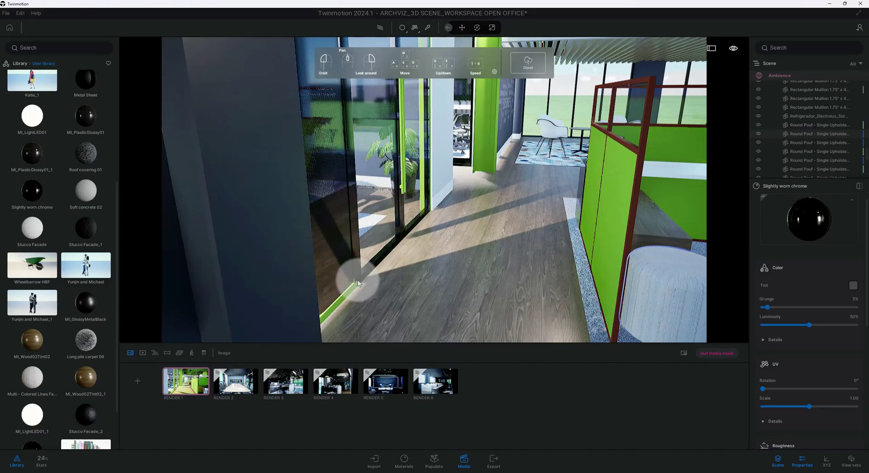
pyautogui.moveTo(788, 225); pyautogui.dragTo(404, 128)
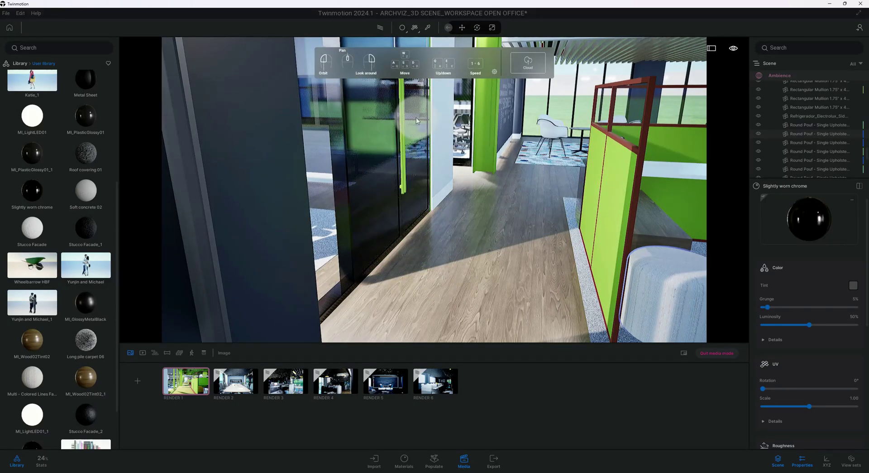
pyautogui.press('w')
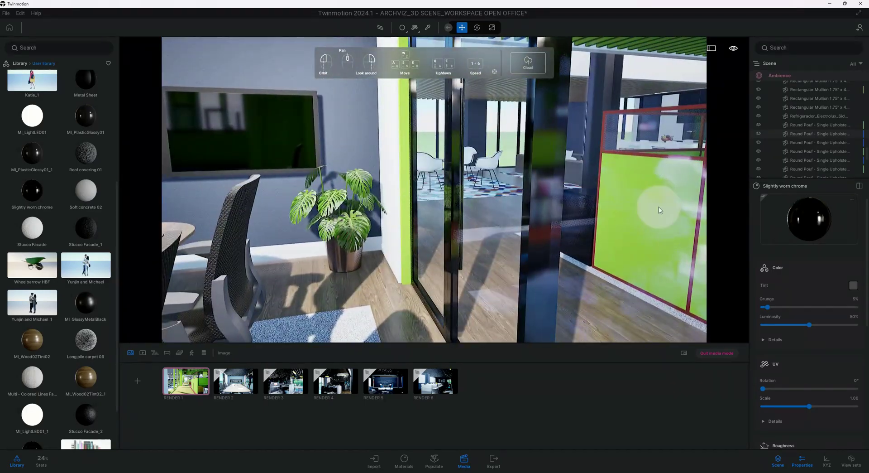
pyautogui.moveTo(659, 206)
pyautogui.mouseDown()
pyautogui.moveTo(732, 204)
pyautogui.moveTo(432, 172)
pyautogui.moveTo(474, 186)
pyautogui.mouseUp()
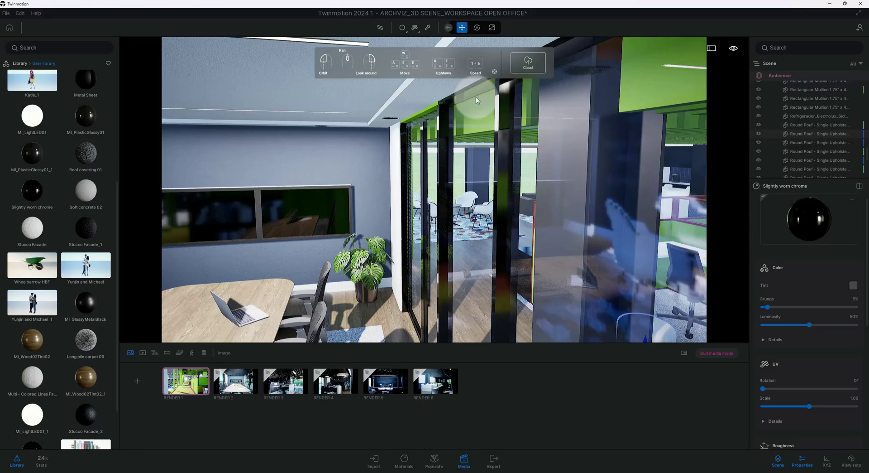
pyautogui.click(445, 117)
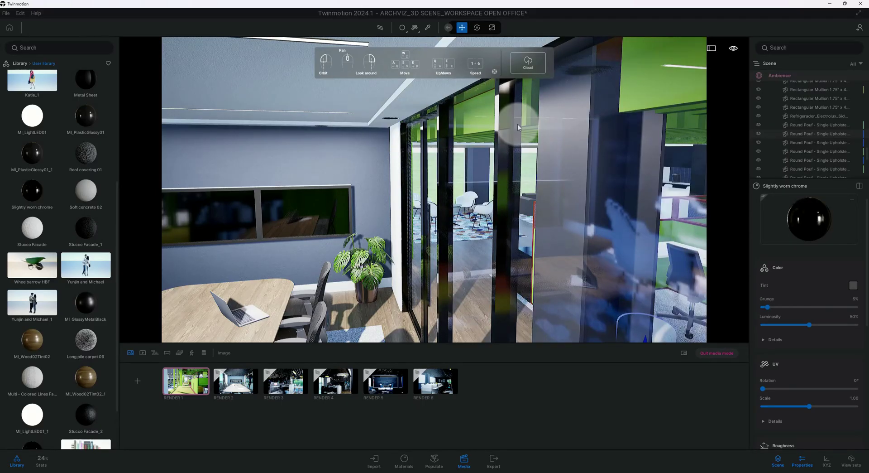
# Step: Sample MI_GlossyMetalBlack from the scene and apply it to the column beside the corridor
pyautogui.click(407, 32)
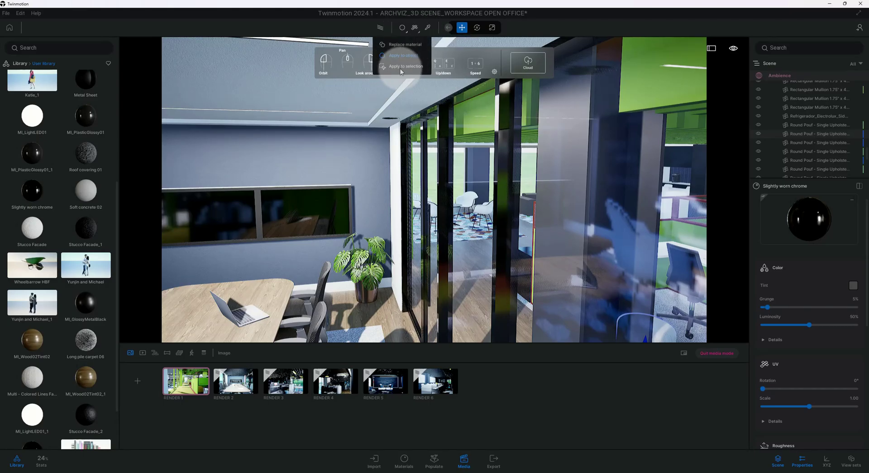
pyautogui.click(415, 67)
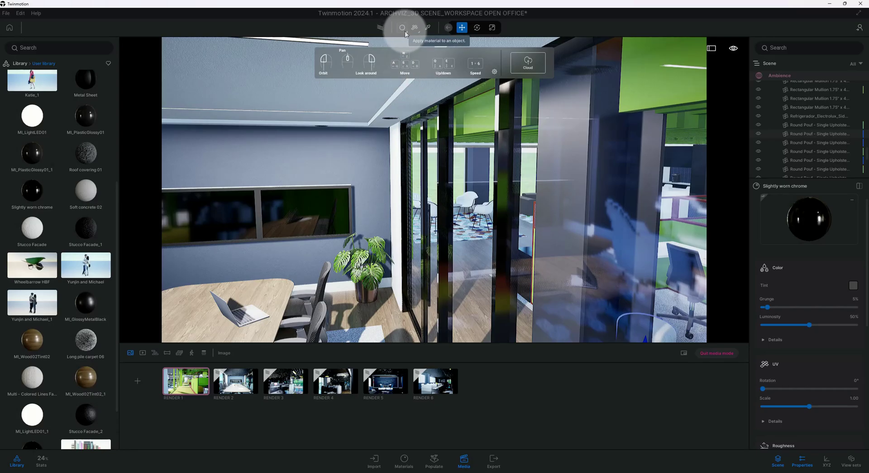
pyautogui.click(404, 29)
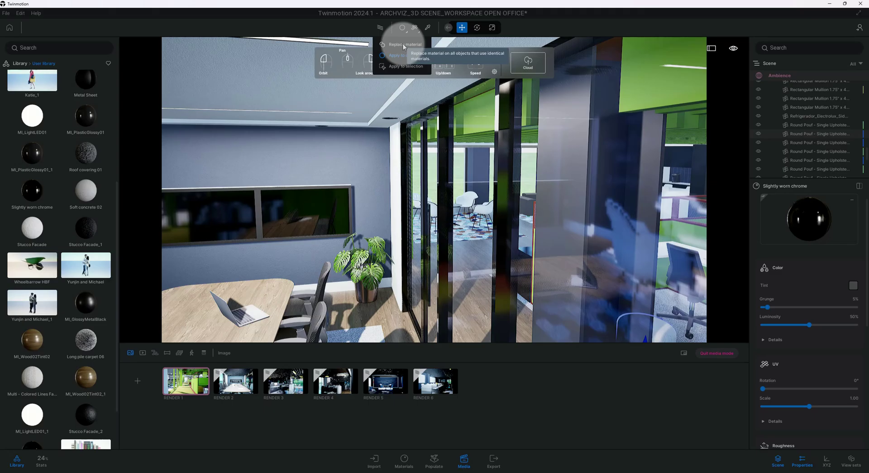
pyautogui.moveTo(523, 136)
pyautogui.mouseDown()
pyautogui.moveTo(512, 140)
pyautogui.moveTo(515, 158)
pyautogui.mouseUp()
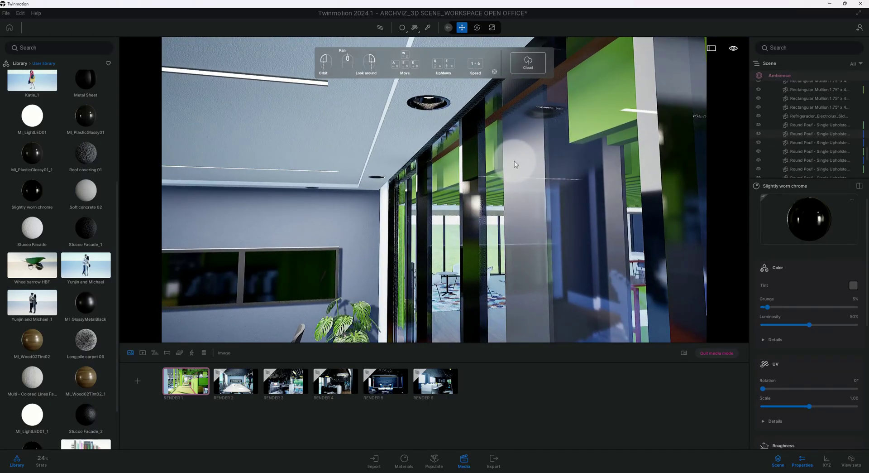
pyautogui.moveTo(514, 164)
pyautogui.mouseDown()
pyautogui.moveTo(510, 174)
pyautogui.moveTo(465, 190)
pyautogui.moveTo(457, 205)
pyautogui.moveTo(436, 65)
pyautogui.mouseUp()
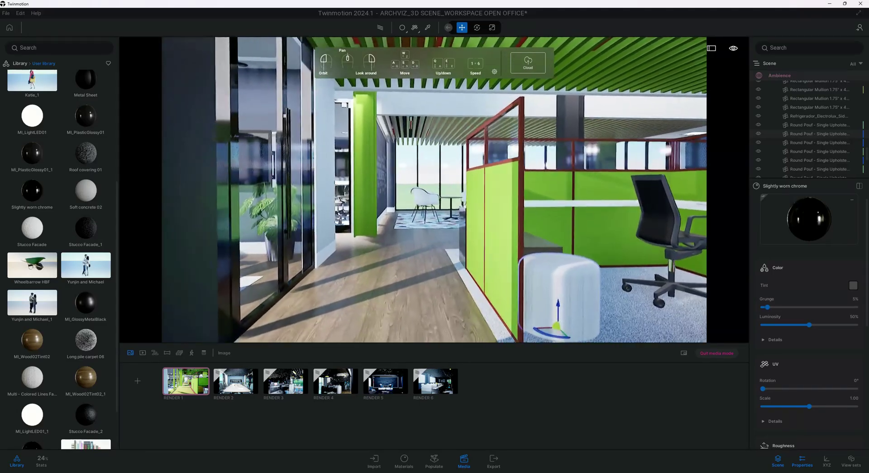
pyautogui.click(427, 27)
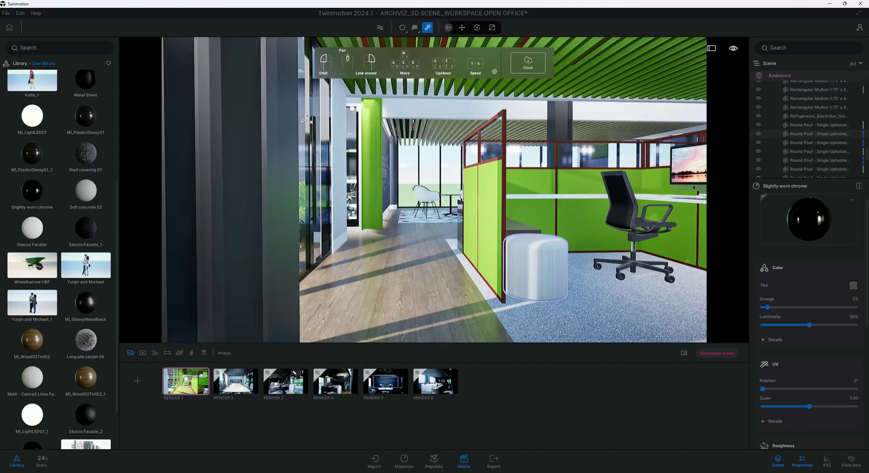
pyautogui.click(283, 133)
pyautogui.moveTo(809, 219); pyautogui.dragTo(373, 188)
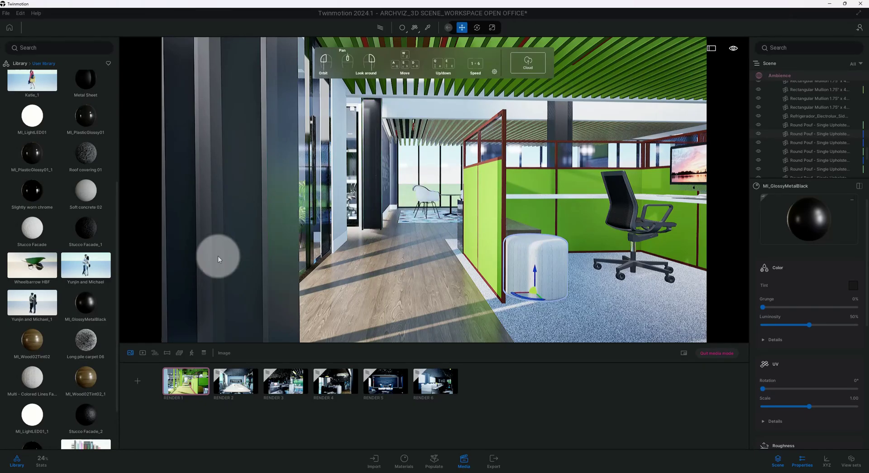
# Step: Eyedrop Slightly worn chrome and apply it to the partition's red frame
pyautogui.scroll(-1, 75, 291)
pyautogui.scroll(-1, 77, 297)
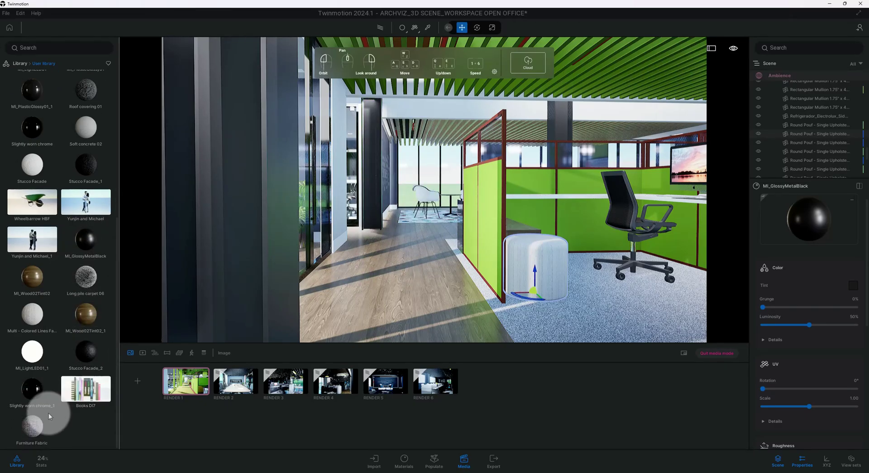
pyautogui.moveTo(49, 427); pyautogui.dragTo(350, 220)
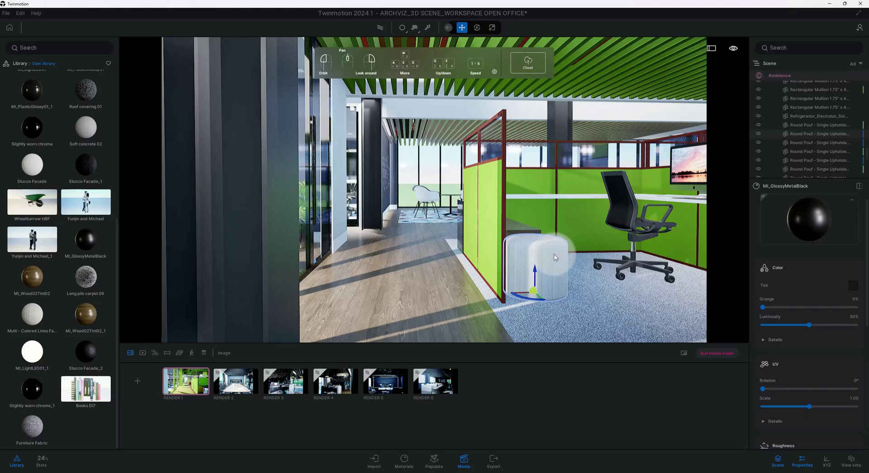
pyautogui.moveTo(349, 221); pyautogui.dragTo(427, 28)
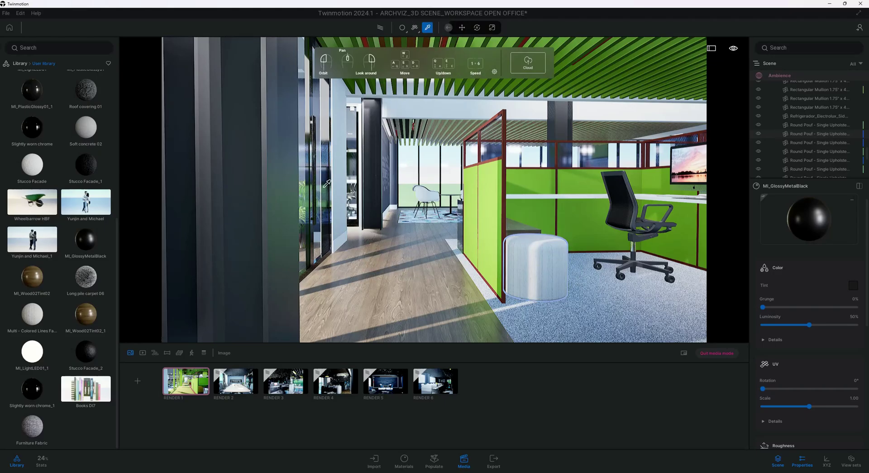
pyautogui.click(320, 266)
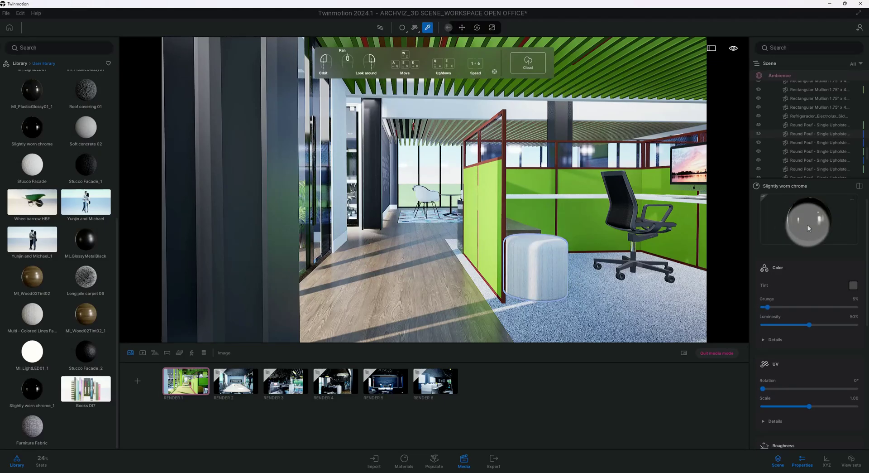
pyautogui.click(525, 143)
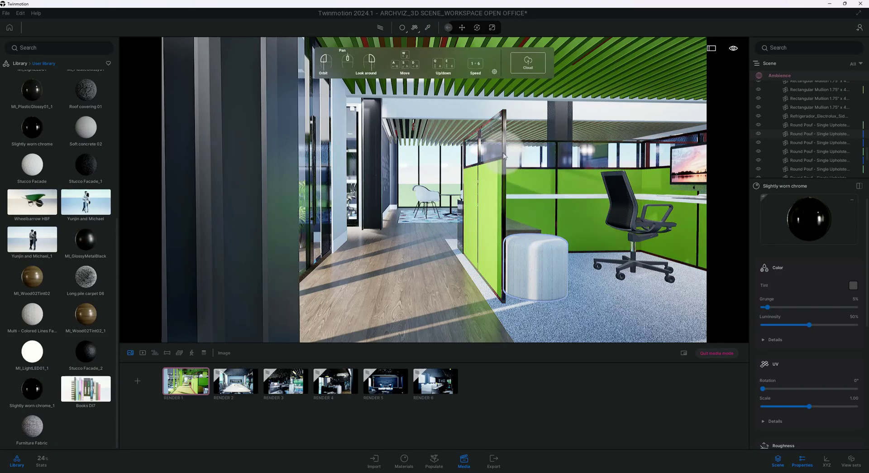
pyautogui.press('Escape')
# Step: Apply grey Furniture Fabric to the tall green partition panel
pyautogui.scroll(-3, 466, 180)
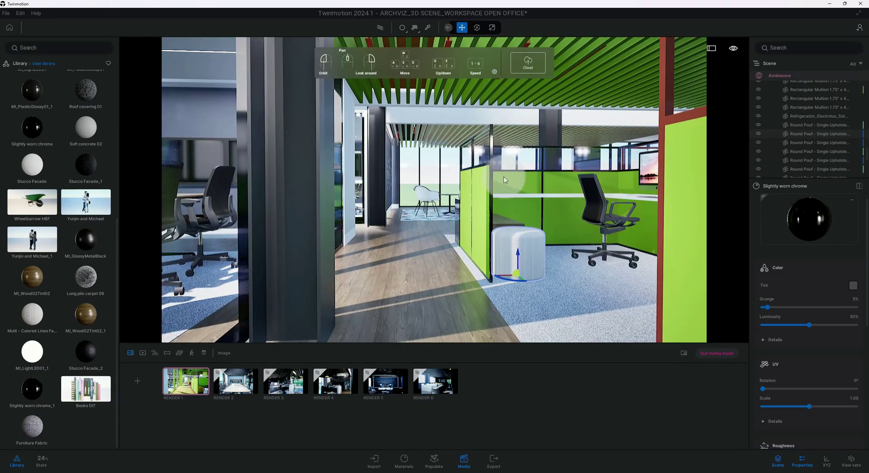
pyautogui.moveTo(569, 205); pyautogui.dragTo(544, 223, button='middle')
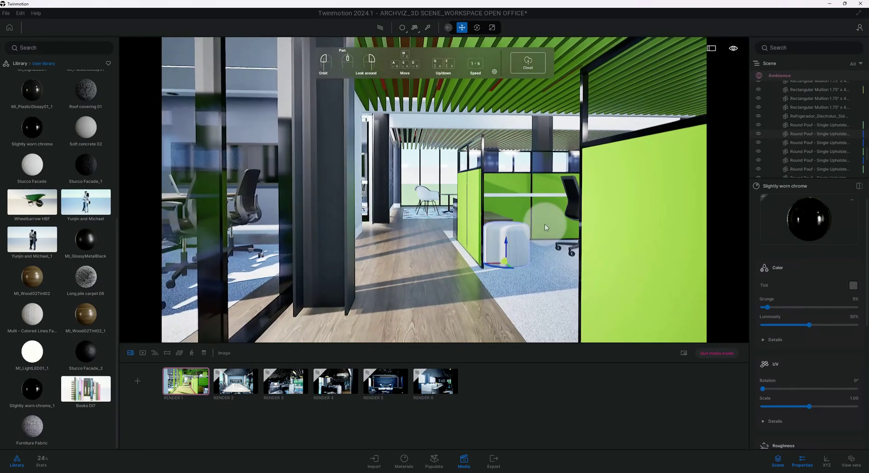
pyautogui.moveTo(32, 426); pyautogui.dragTo(627, 261)
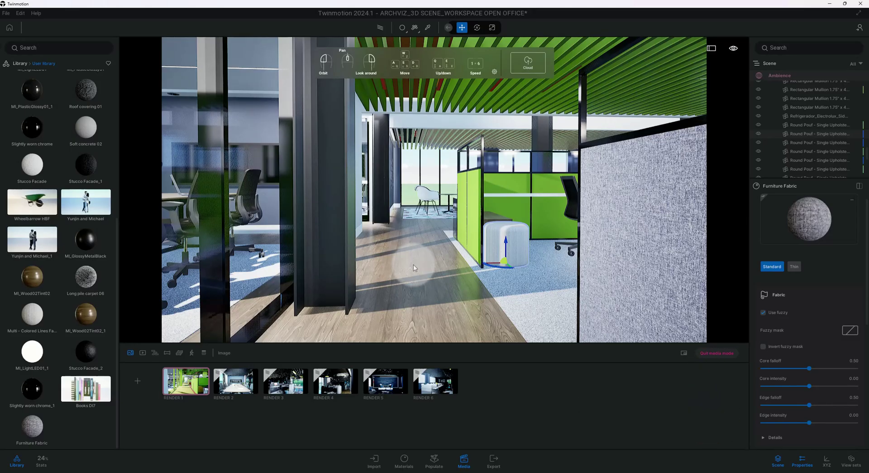
# Step: Apply Furniture Fabric to the remaining green partition panels, then tilt up toward the ceiling slats
pyautogui.moveTo(804, 224); pyautogui.dragTo(469, 209)
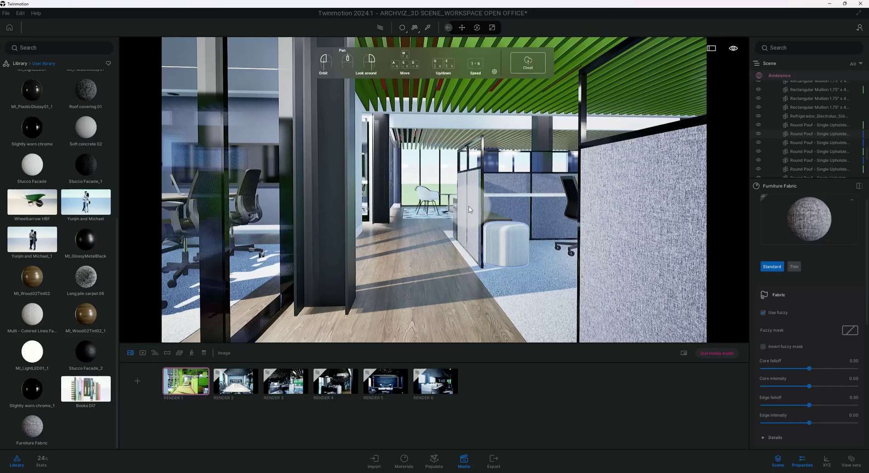
pyautogui.click(503, 244)
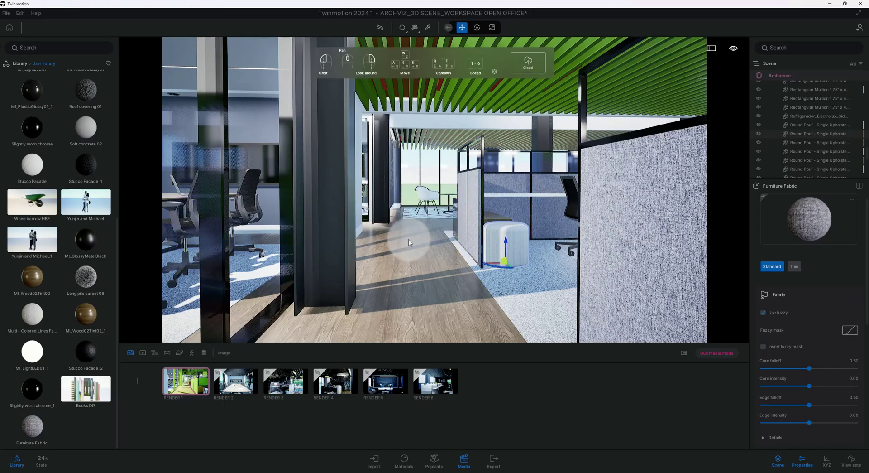
pyautogui.scroll(3, 405, 255)
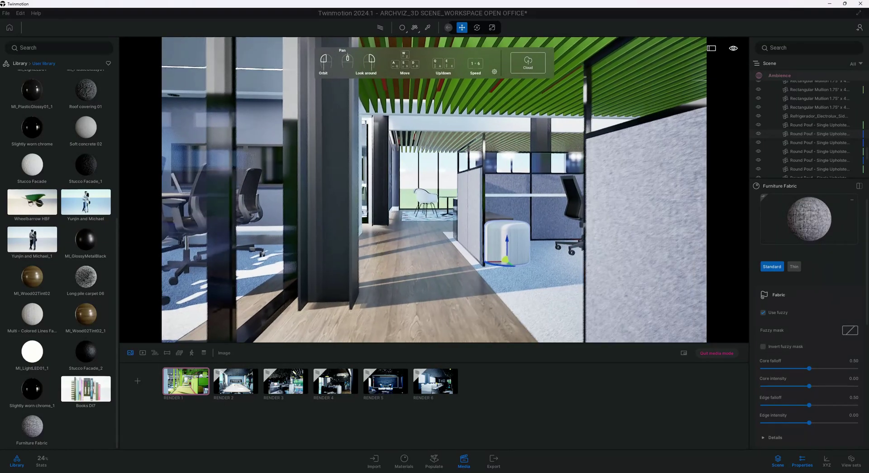
pyautogui.scroll(5, 401, 254)
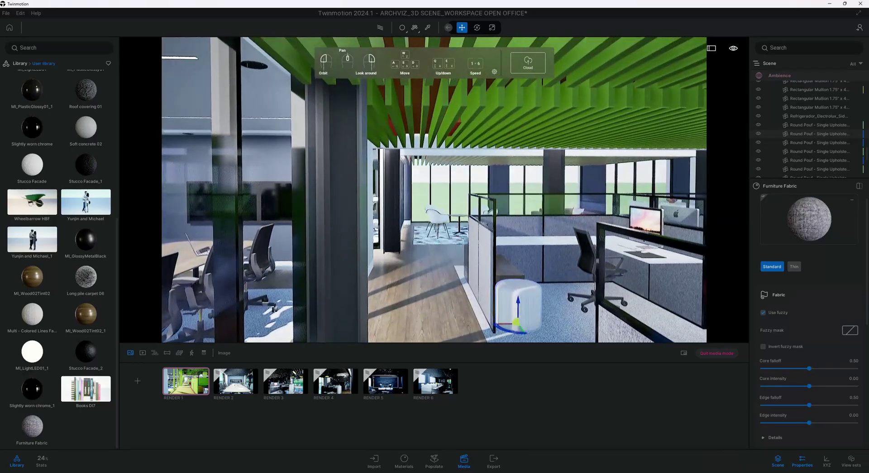
pyautogui.scroll(-3, 401, 250)
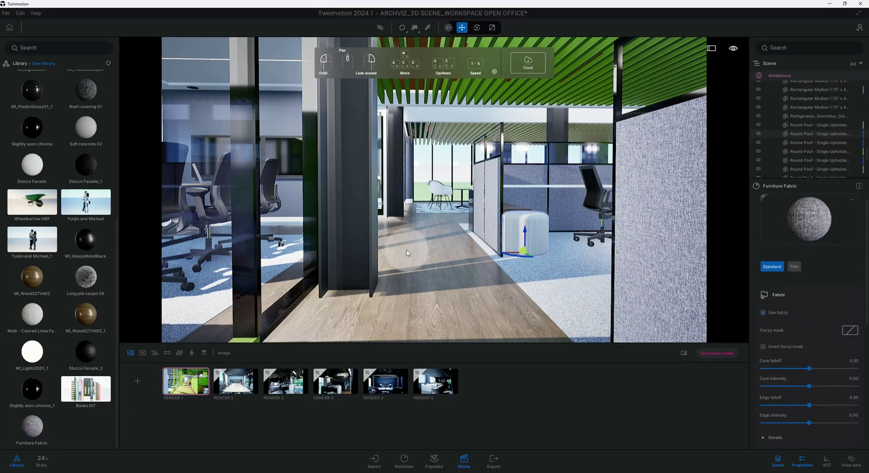
pyautogui.moveTo(409, 247); pyautogui.dragTo(414, 161)
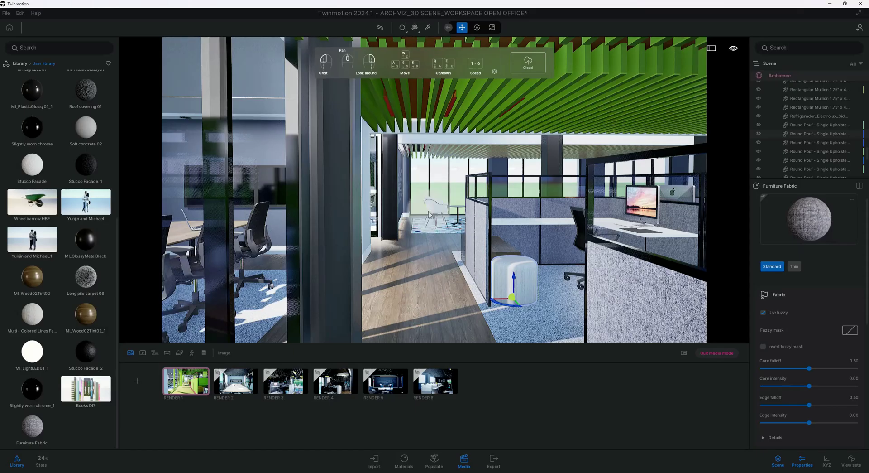
# Step: Sample the floor's MI_Wood02Tint02 and apply it to the ceiling baffles
pyautogui.click(417, 312)
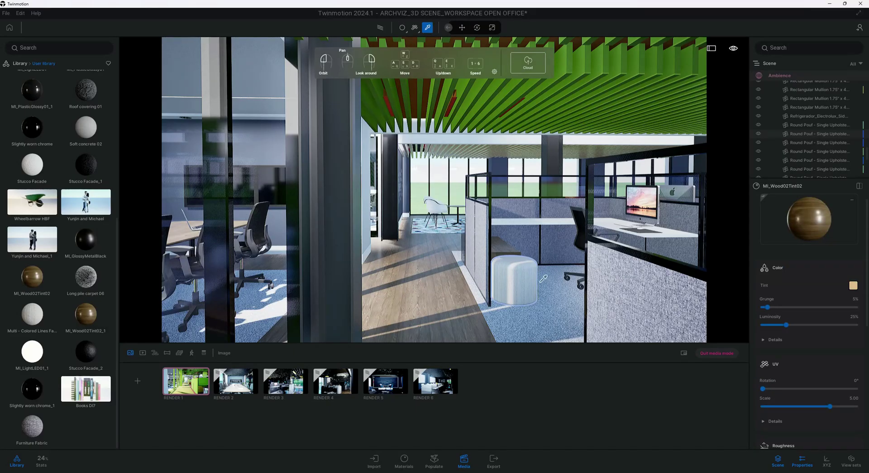
pyautogui.click(494, 109)
pyautogui.click(483, 105)
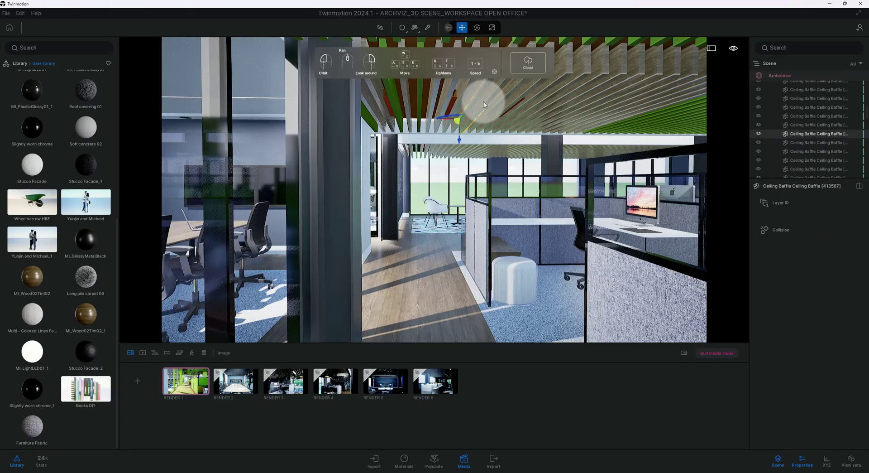
pyautogui.click(427, 28)
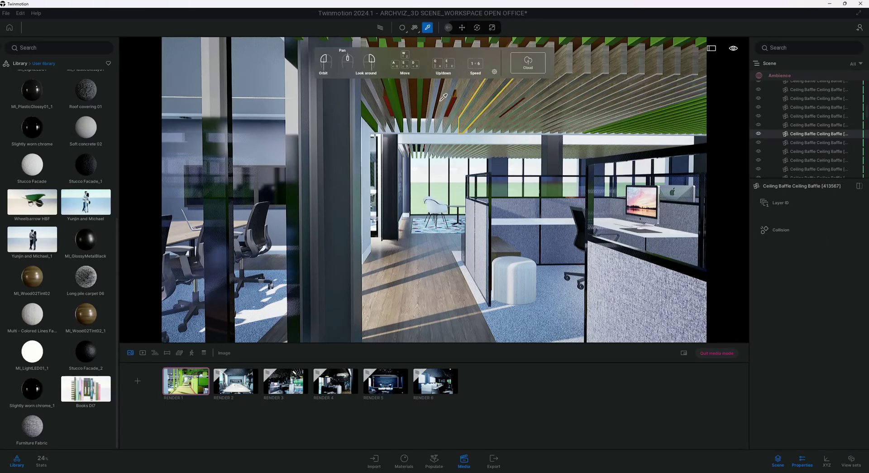
pyautogui.click(448, 98)
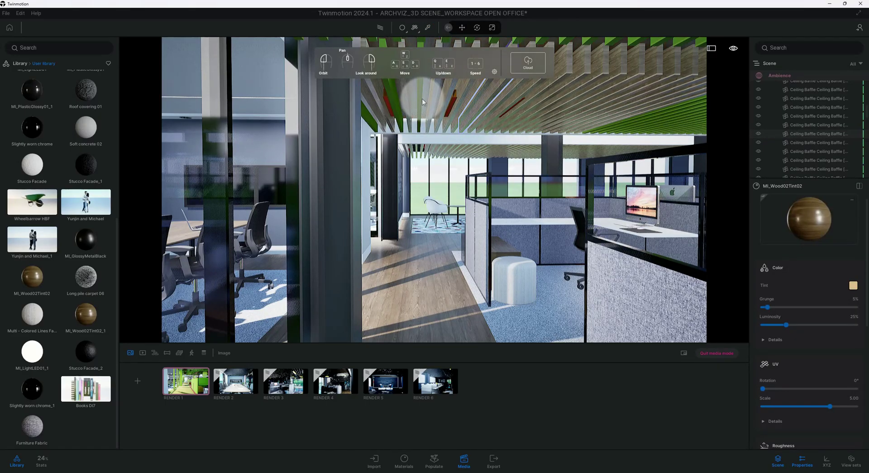
pyautogui.click(394, 98)
# Step: Move the camera up close to the wood ceiling baffles
pyautogui.scroll(5, 421, 148)
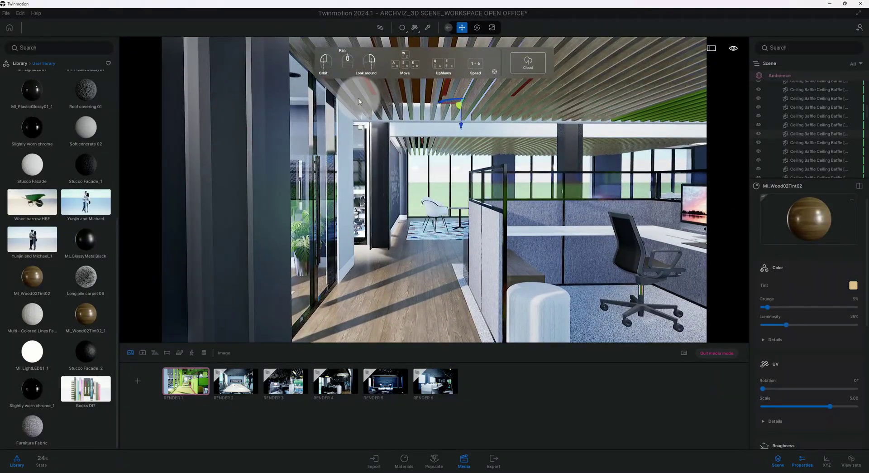
pyautogui.scroll(3, 421, 113)
pyautogui.scroll(2, 422, 121)
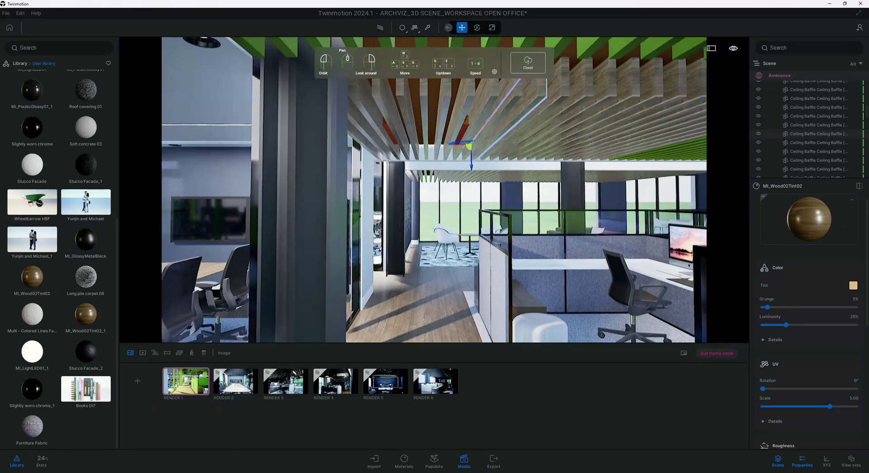
pyautogui.scroll(3, 425, 97)
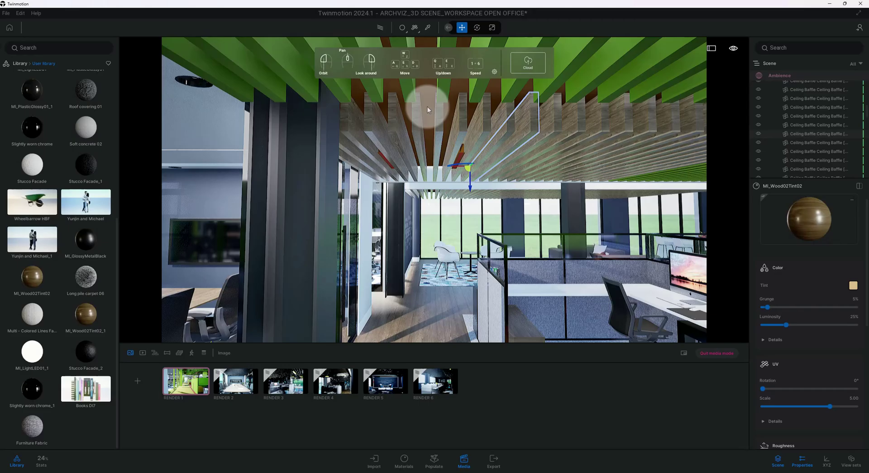
pyautogui.scroll(3, 433, 113)
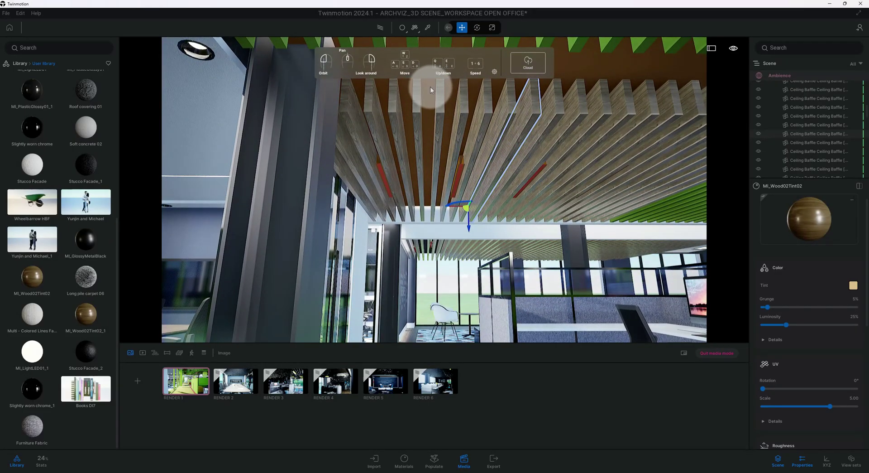
pyautogui.scroll(3, 429, 93)
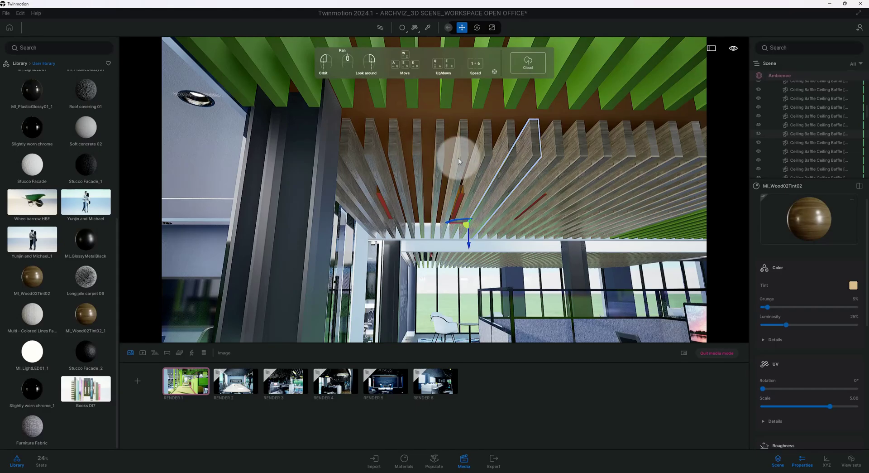
# Step: Drop Stucco Facade_2 on the ceiling and sample the black mullion's chrome material
pyautogui.moveTo(457, 112)
pyautogui.mouseDown(button='middle')
pyautogui.moveTo(465, 111)
pyautogui.moveTo(448, 149)
pyautogui.moveTo(444, 125)
pyautogui.mouseUp(button='middle')
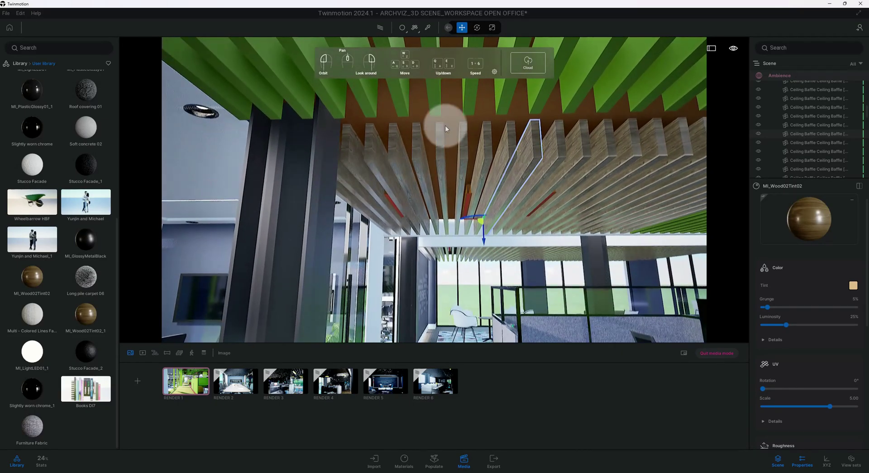
pyautogui.moveTo(86, 354)
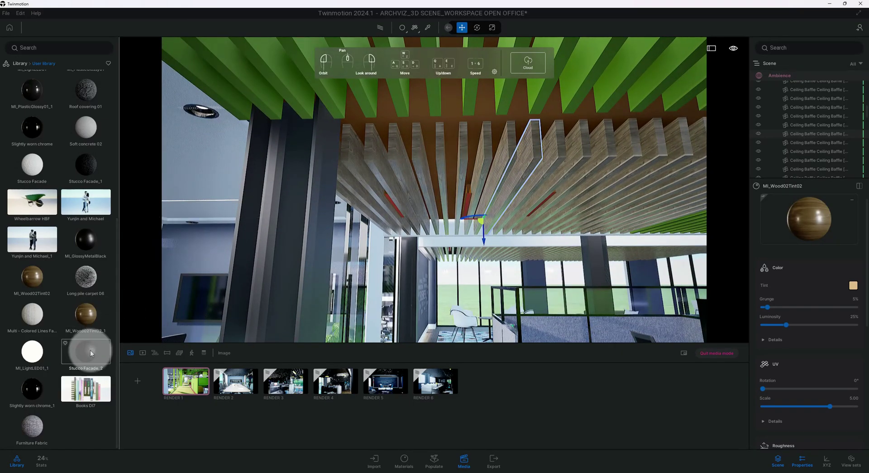
pyautogui.moveTo(83, 354)
pyautogui.mouseDown()
pyautogui.moveTo(407, 127)
pyautogui.moveTo(472, 169)
pyautogui.mouseUp()
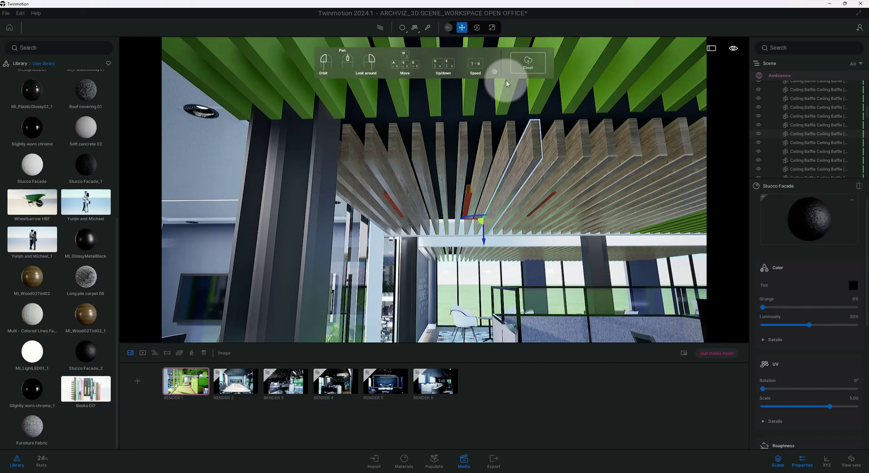
pyautogui.click(427, 27)
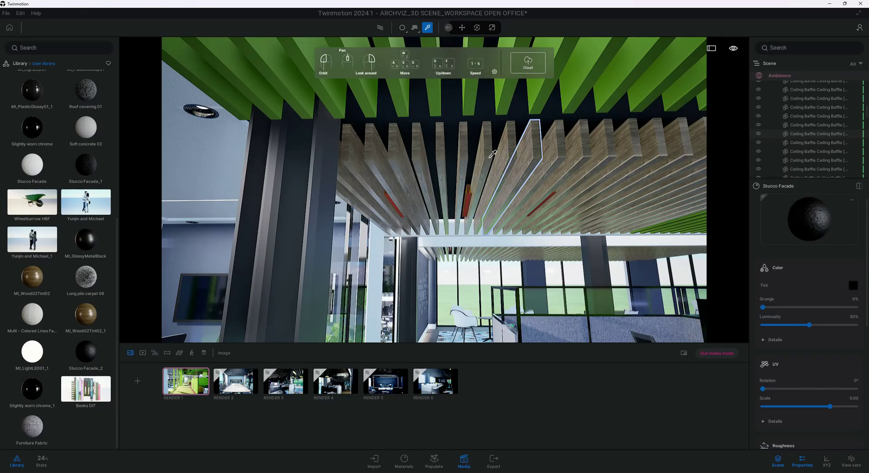
pyautogui.moveTo(699, 169); pyautogui.dragTo(506, 156)
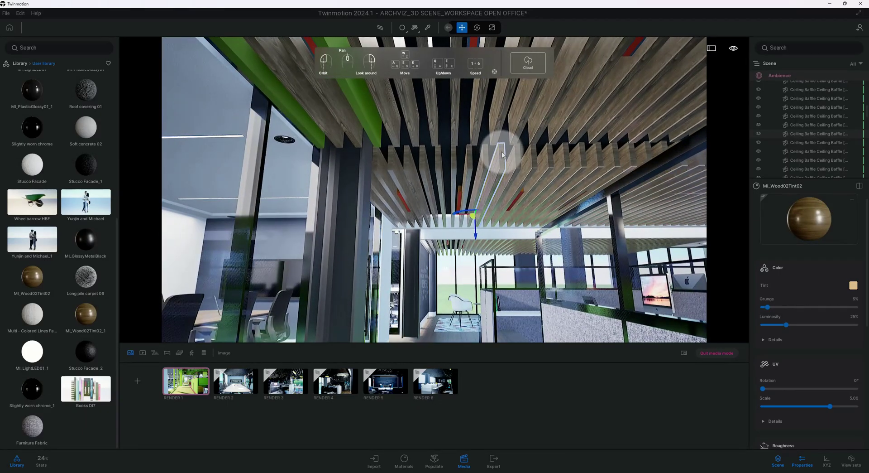
pyautogui.scroll(2, 502, 154)
pyautogui.scroll(2, 476, 167)
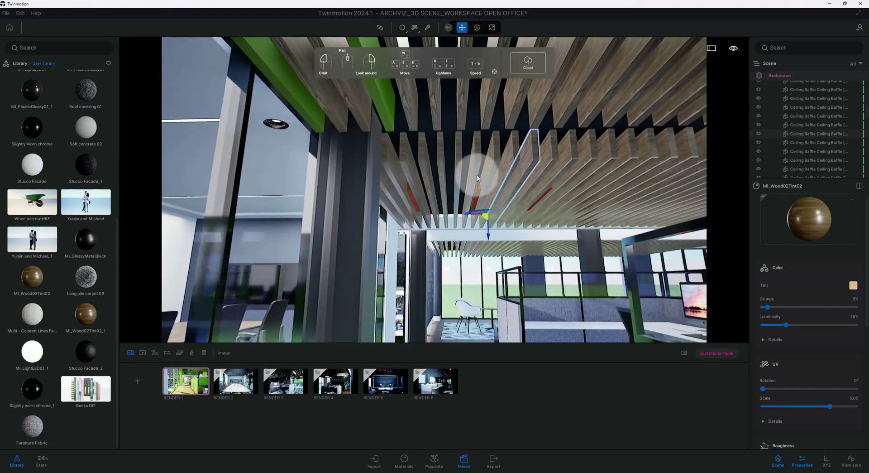
pyautogui.click(240, 140)
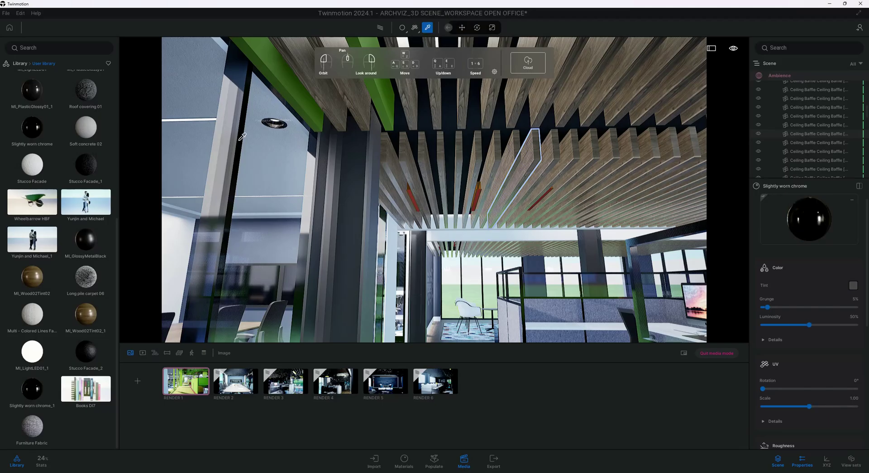
pyautogui.scroll(3, 616, 234)
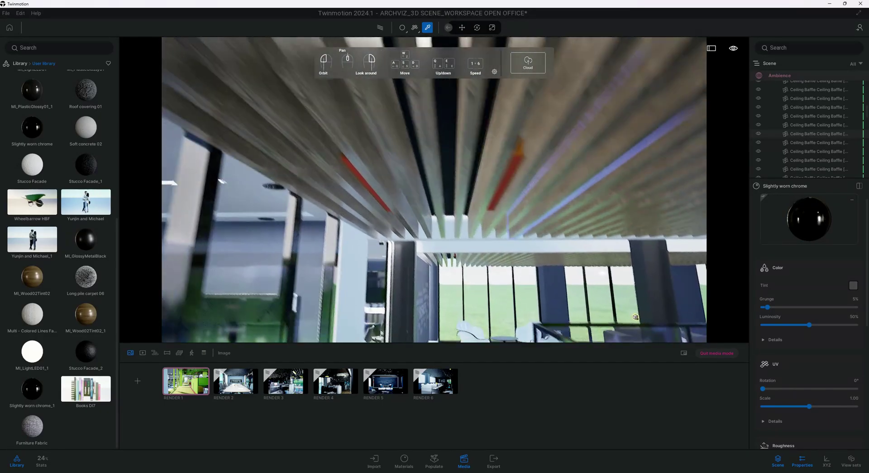
pyautogui.click(476, 119)
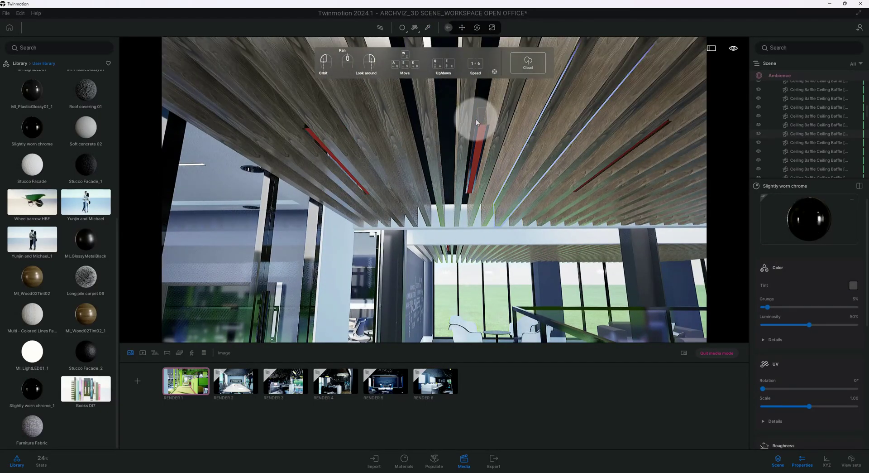
# Step: Orbit in beneath the ceiling baffles to show the red strips between them
pyautogui.moveTo(452, 156); pyautogui.dragTo(442, 159)
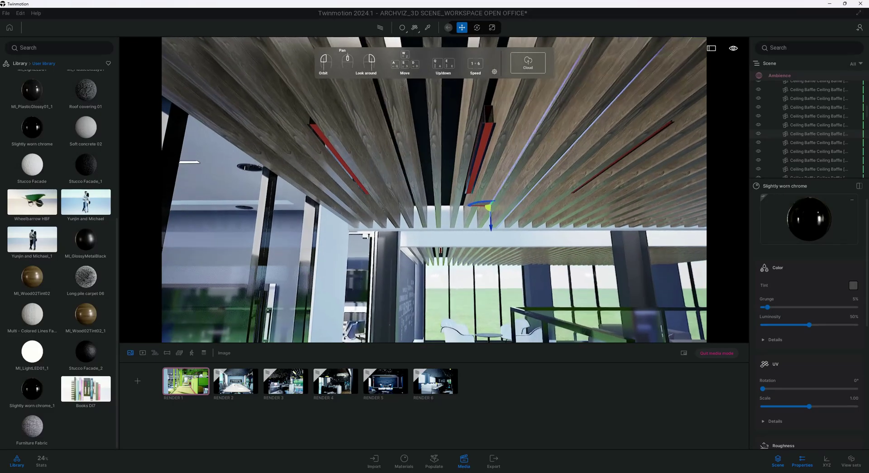
pyautogui.moveTo(450, 155); pyautogui.dragTo(447, 150)
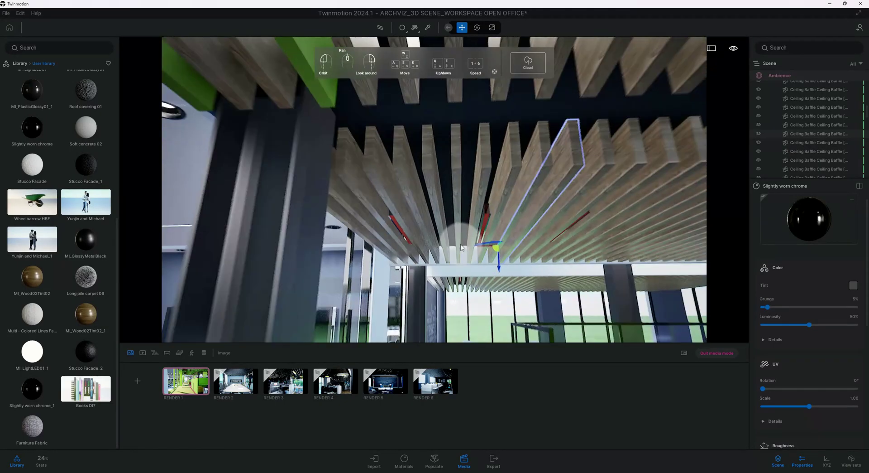
pyautogui.moveTo(458, 216); pyautogui.dragTo(462, 248)
pyautogui.moveTo(383, 210); pyautogui.dragTo(383, 210)
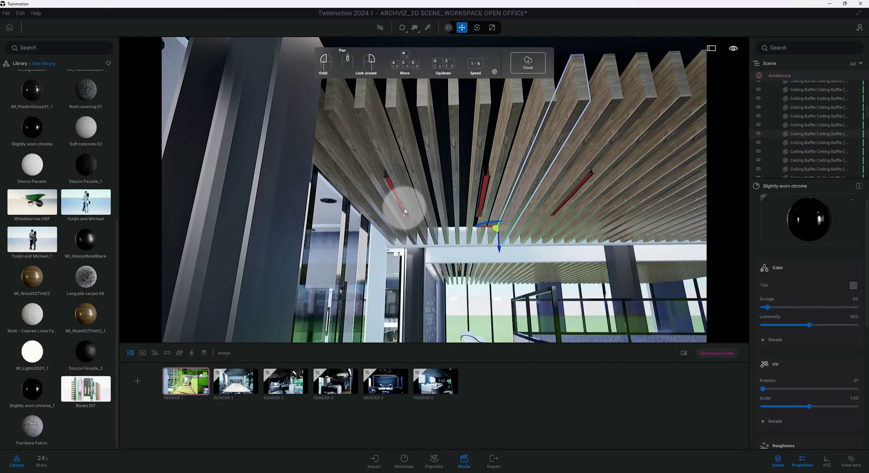
pyautogui.click(371, 224)
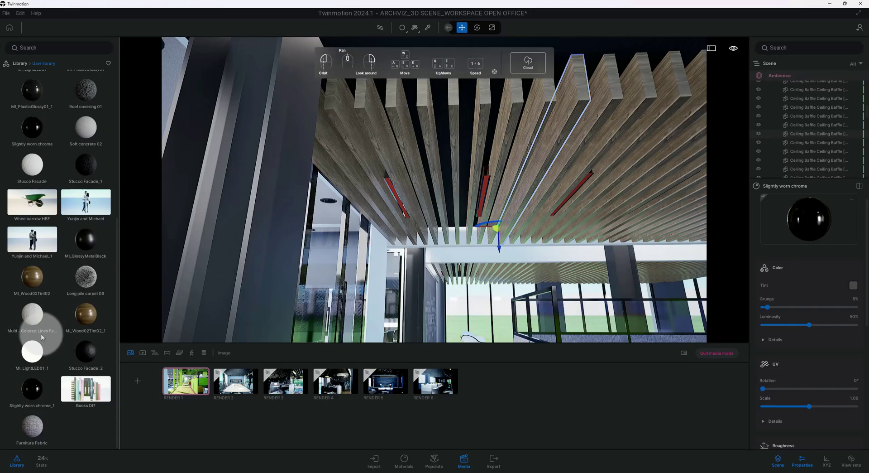
# Step: Drag MI_LightLED01 onto the red ceiling strips to turn them into white LED lights
pyautogui.moveTo(41, 333); pyautogui.dragTo(392, 193)
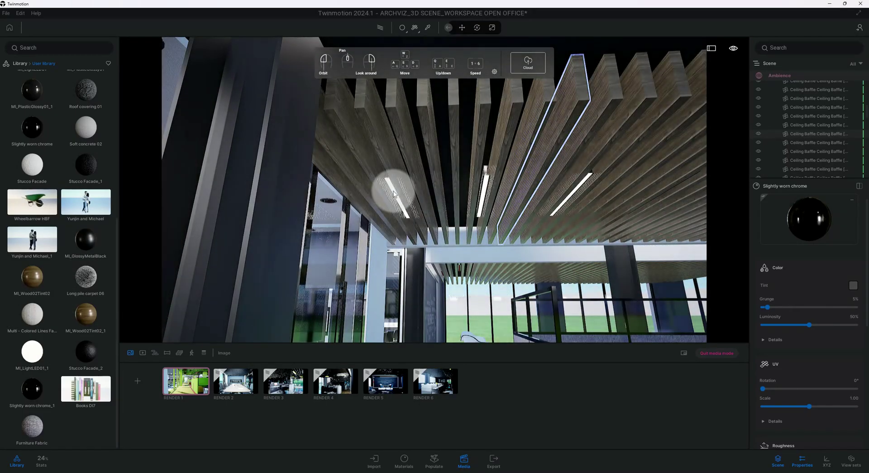
pyautogui.click(434, 205)
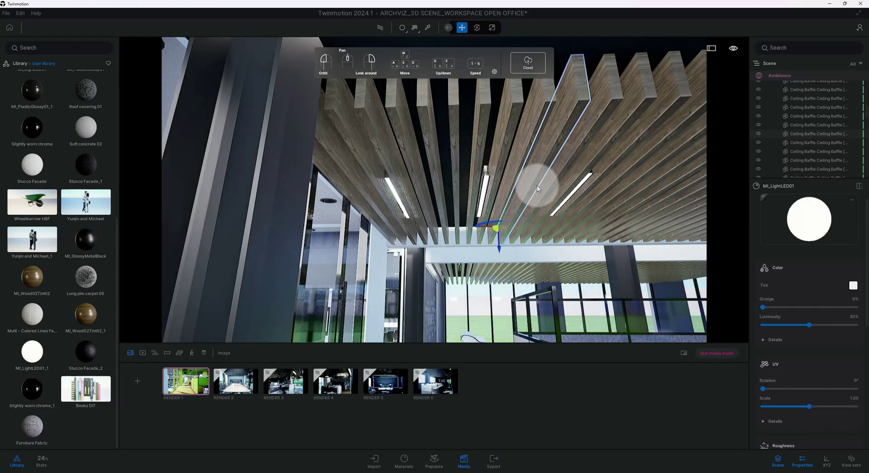
pyautogui.moveTo(526, 188)
pyautogui.mouseDown()
pyautogui.moveTo(498, 201)
pyautogui.moveTo(520, 209)
pyautogui.mouseUp()
# Step: Eyedrop the ceiling's MI_Wood02Tint02 wood and apply it to the green ceiling beam
pyautogui.click(427, 27)
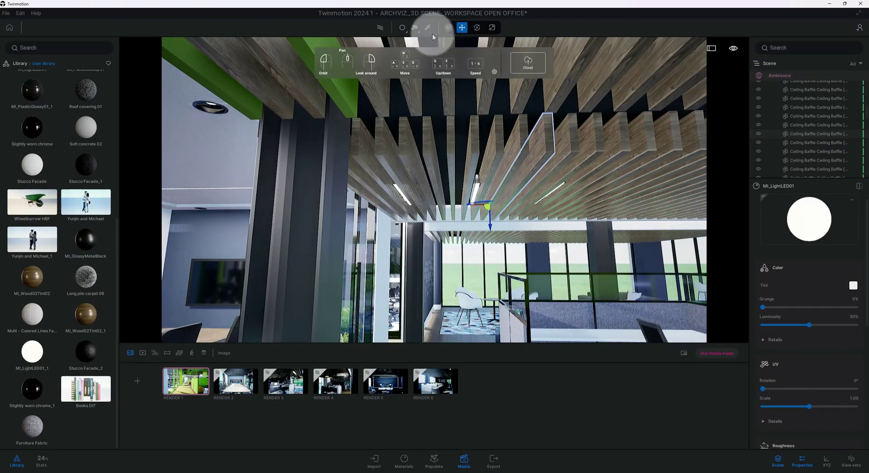
pyautogui.click(466, 105)
pyautogui.click(346, 99)
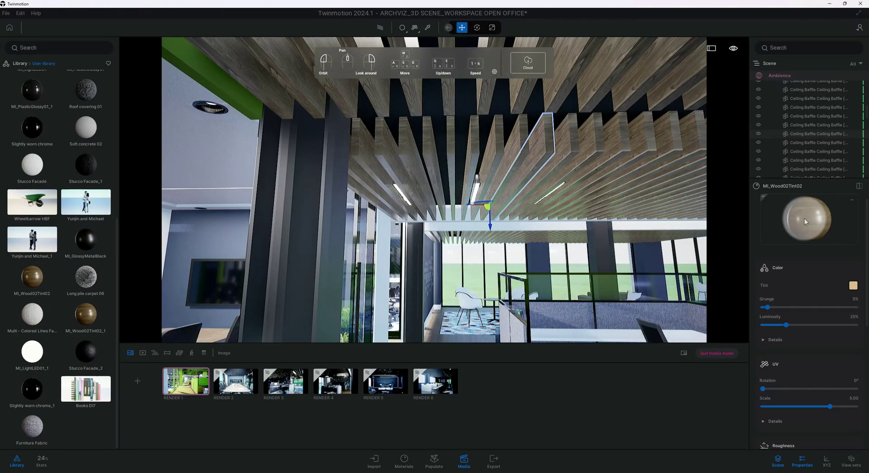
pyautogui.scroll(3, 402, 178)
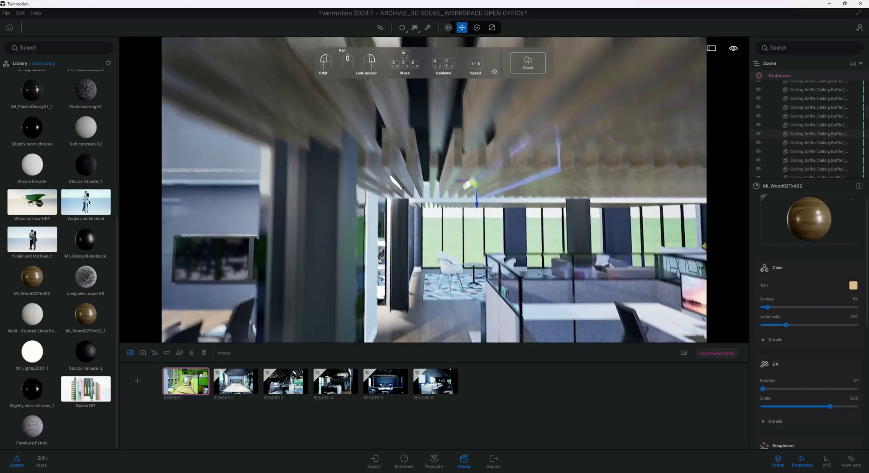
# Step: Level the view and sample the LED strip material from the ceiling
pyautogui.click(412, 204)
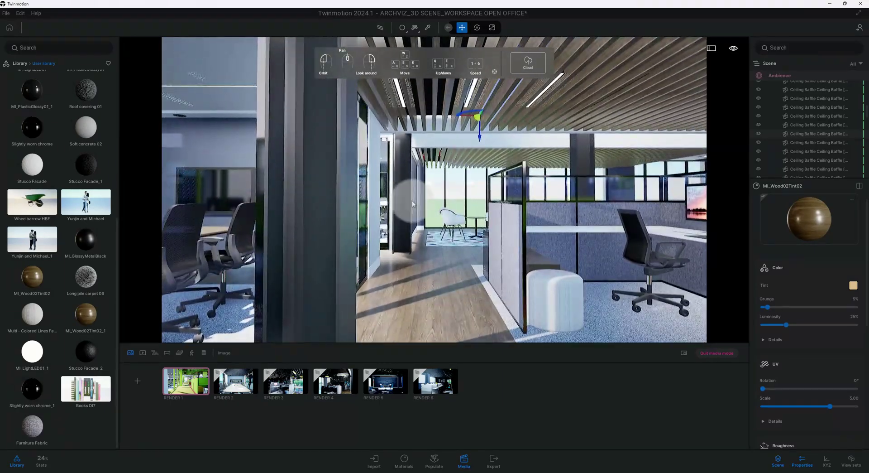
pyautogui.click(427, 27)
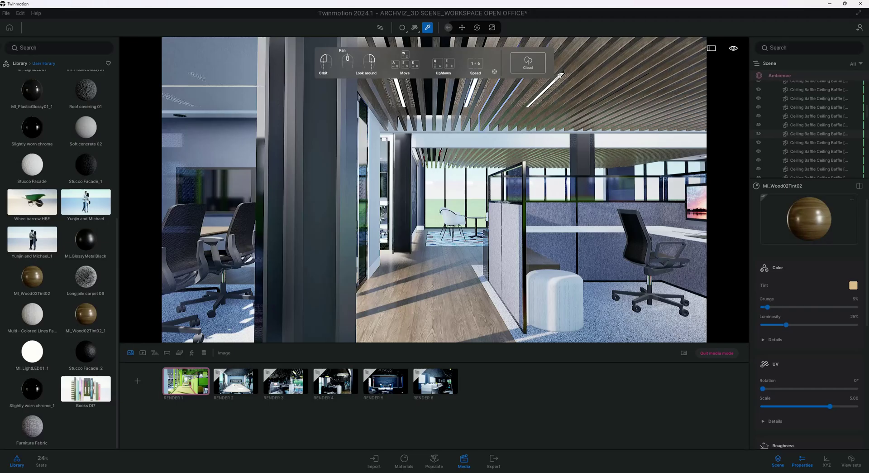
pyautogui.click(562, 75)
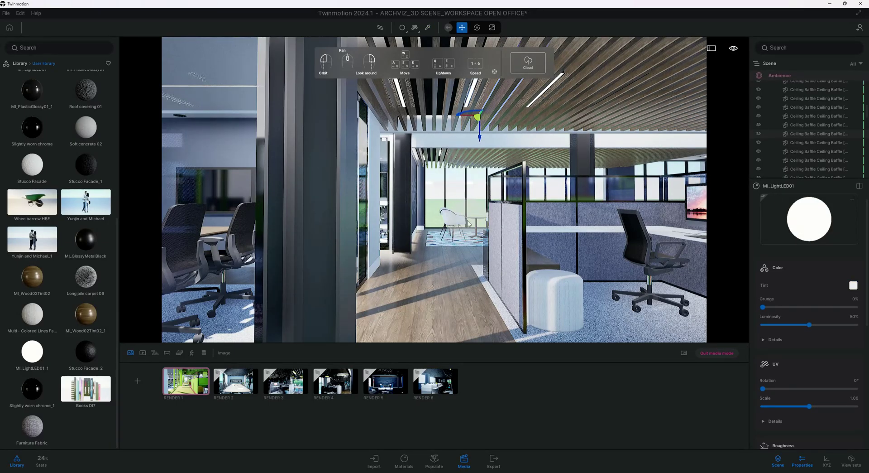
pyautogui.scroll(3, 452, 230)
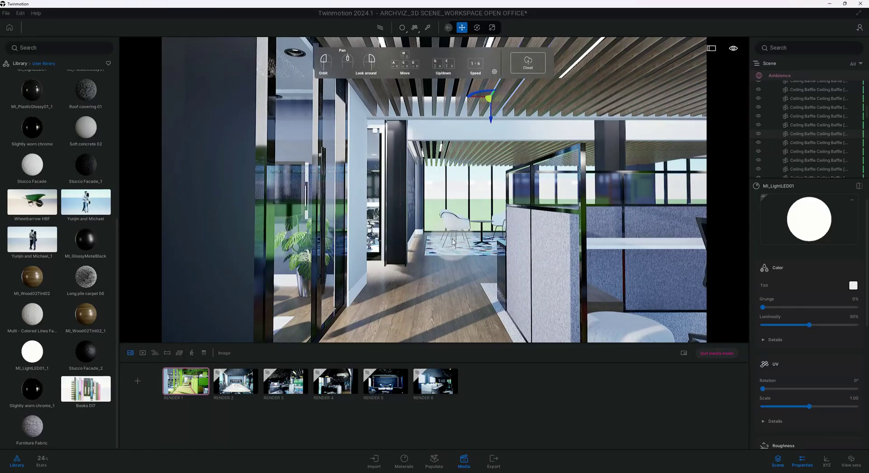
# Step: Move further into the office and apply the chrome material to a cubicle partition panel
pyautogui.moveTo(453, 243)
pyautogui.mouseDown(button='right')
pyautogui.moveTo(471, 242)
pyautogui.moveTo(471, 253)
pyautogui.moveTo(492, 242)
pyautogui.moveTo(540, 239)
pyautogui.moveTo(479, 236)
pyautogui.mouseUp(button='right')
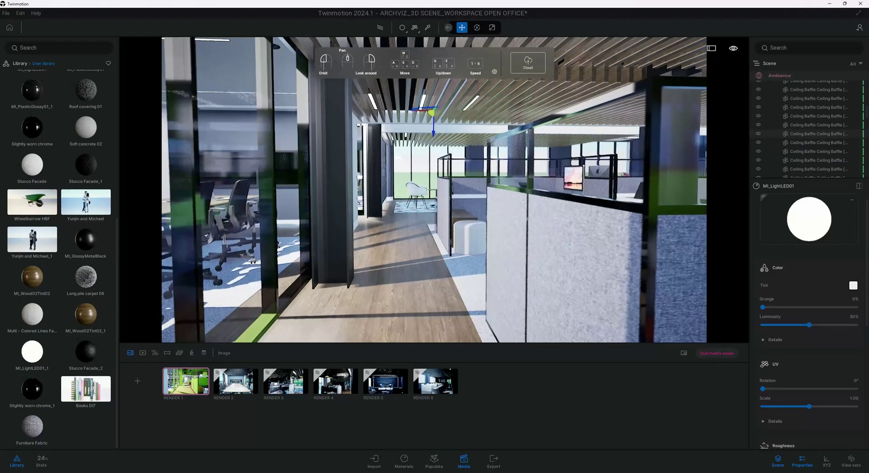
pyautogui.click(428, 28)
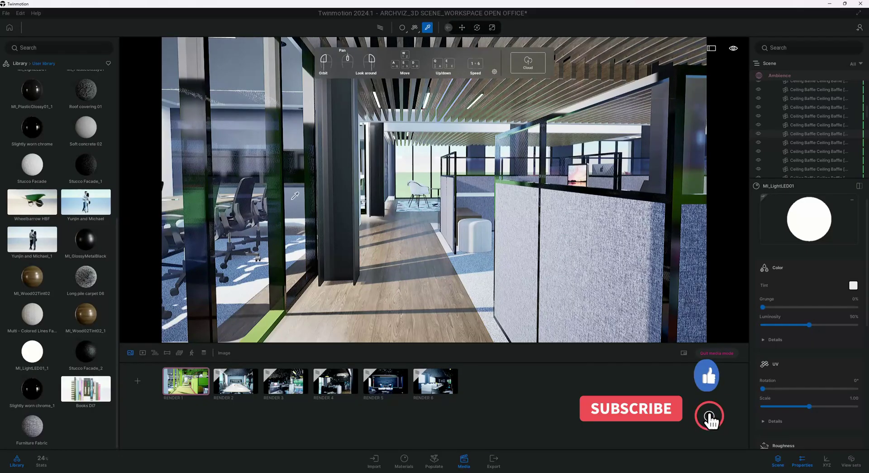
pyautogui.moveTo(31, 127); pyautogui.dragTo(795, 216)
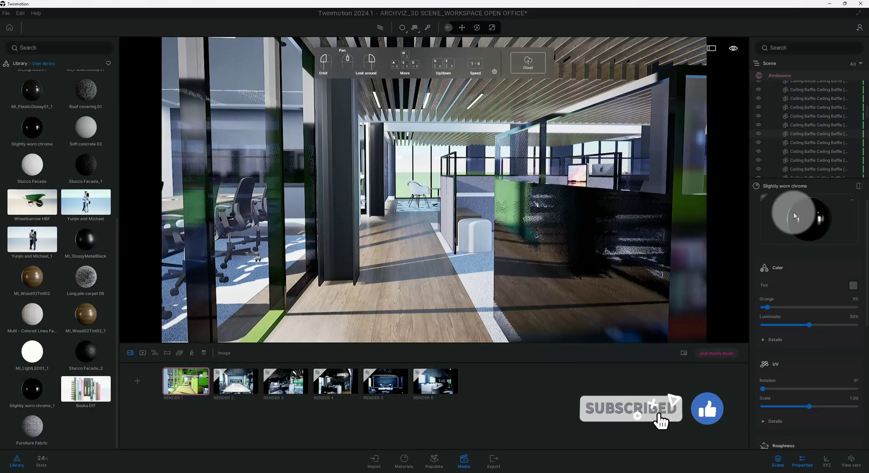
# Step: Walk down the aisle to the cubicle and drop Books DI7 onto the desk shelf
pyautogui.click(363, 233)
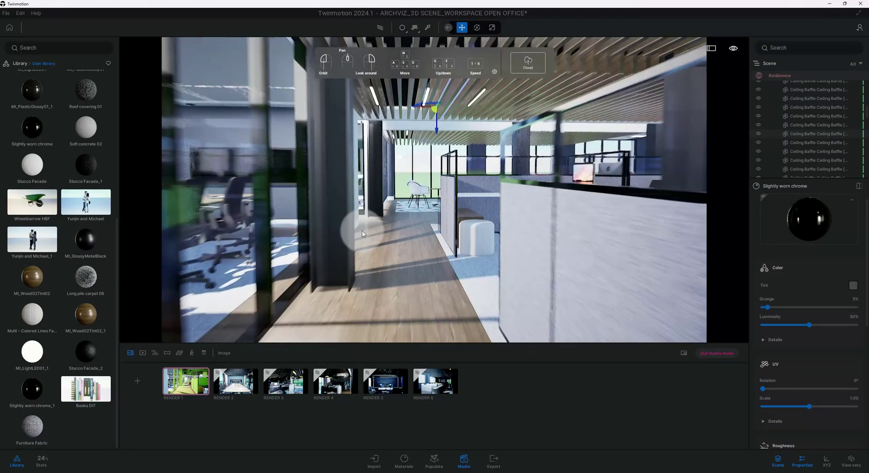
pyautogui.moveTo(362, 233)
pyautogui.mouseDown()
pyautogui.moveTo(370, 239)
pyautogui.moveTo(381, 219)
pyautogui.mouseUp()
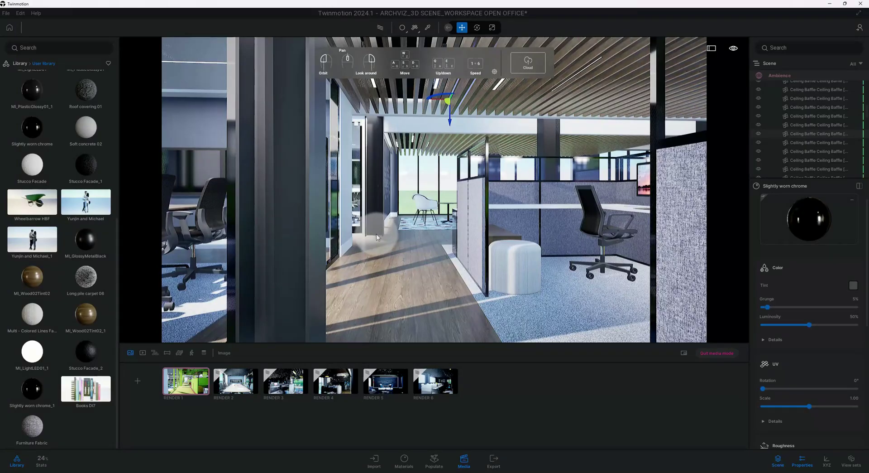
pyautogui.moveTo(377, 233); pyautogui.dragTo(487, 213)
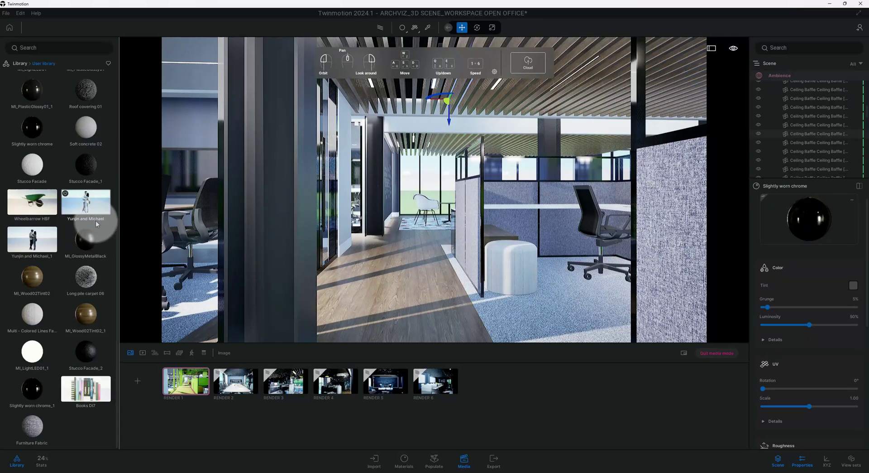
pyautogui.moveTo(88, 387)
pyautogui.mouseDown()
pyautogui.moveTo(370, 297)
pyautogui.moveTo(514, 193)
pyautogui.moveTo(499, 205)
pyautogui.mouseUp()
# Step: Rotate the Books DI7 stack and slide it flush beside Books H4I, then reload Render 1
pyautogui.scroll(-5, 518, 220)
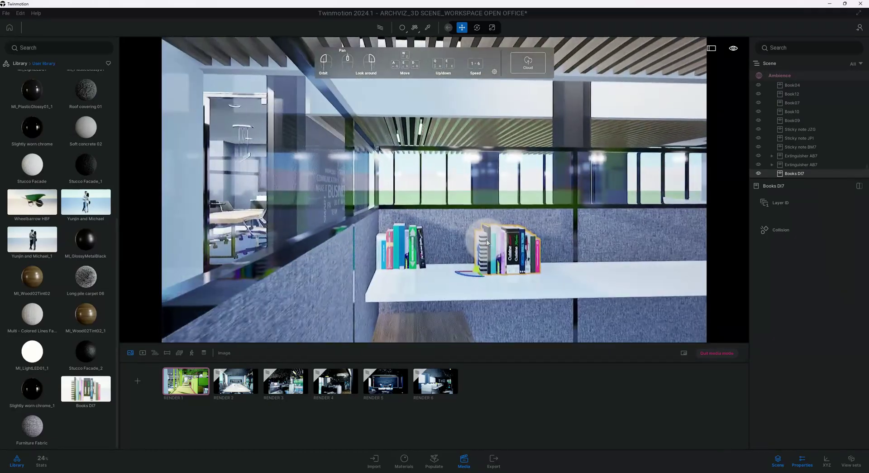
pyautogui.moveTo(486, 242); pyautogui.dragTo(441, 248)
pyautogui.click(380, 261)
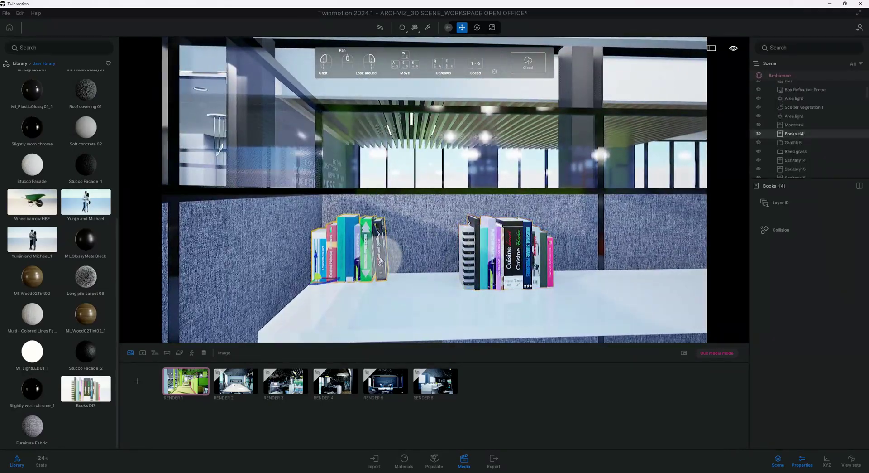
pyautogui.click(479, 281)
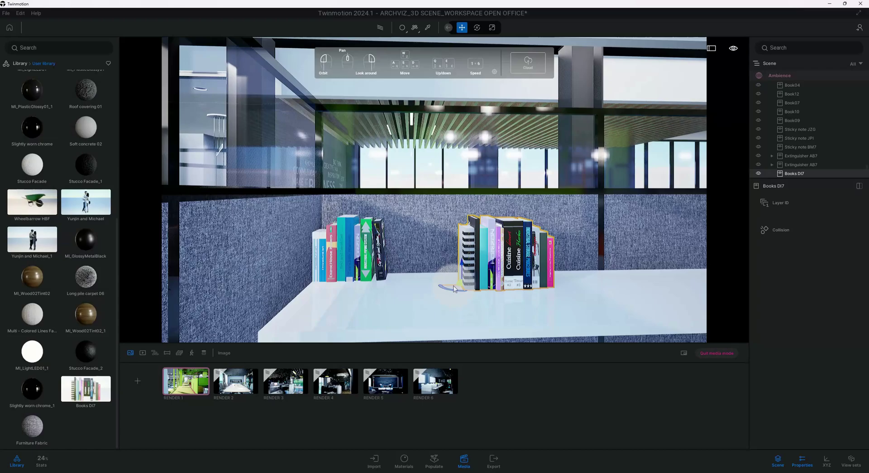
pyautogui.moveTo(464, 292)
pyautogui.mouseDown()
pyautogui.moveTo(459, 277)
pyautogui.moveTo(381, 278)
pyautogui.mouseUp()
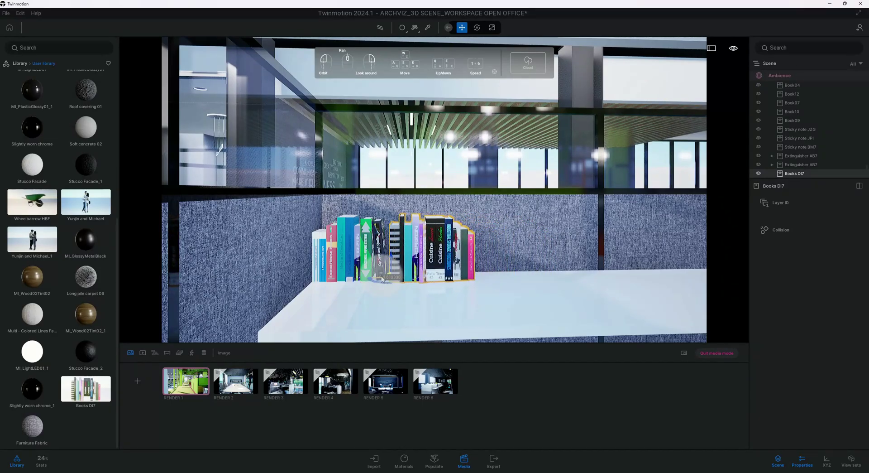
pyautogui.click(199, 392)
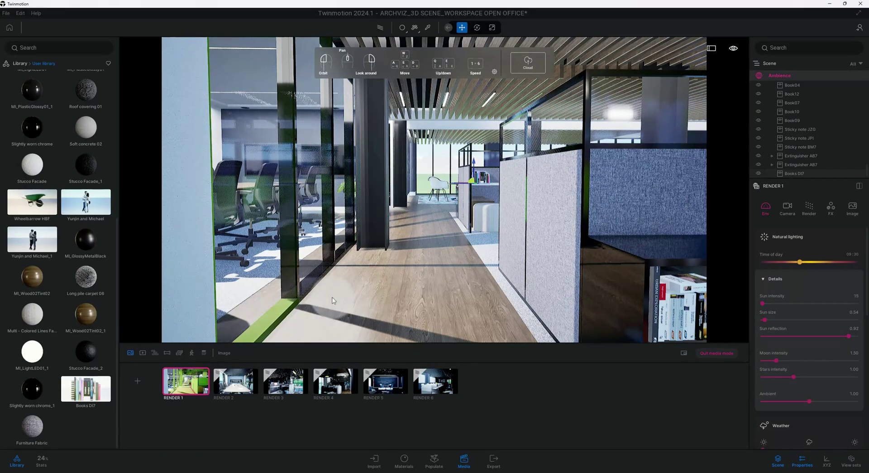
# Step: Drop the Slightly worn chrome material onto the corridor window frame, then reload Render 1
pyautogui.click(343, 251)
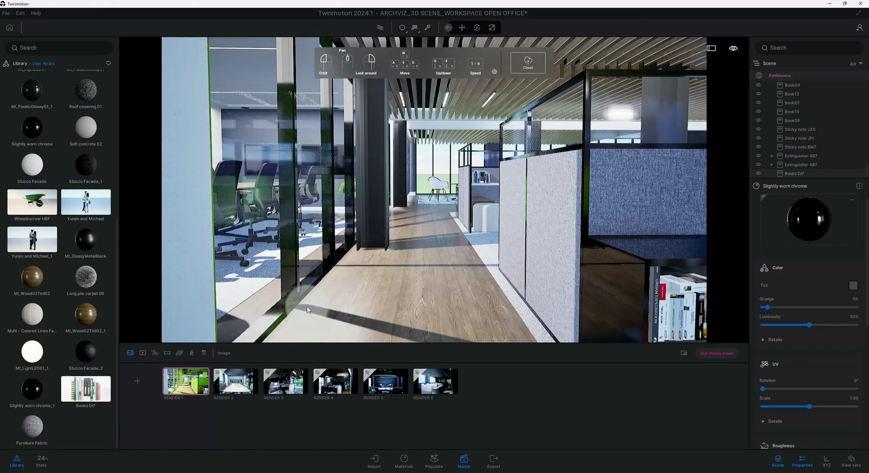
pyautogui.moveTo(783, 231); pyautogui.dragTo(279, 321)
pyautogui.moveTo(341, 285); pyautogui.dragTo(323, 301)
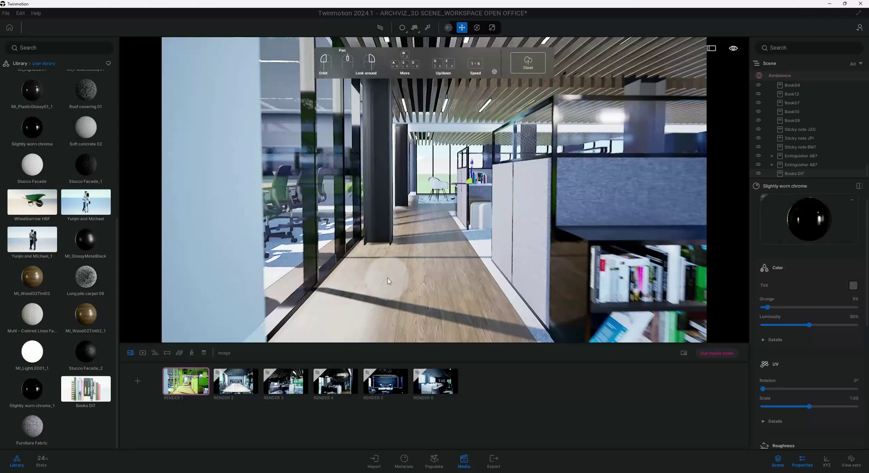
pyautogui.moveTo(322, 300); pyautogui.dragTo(399, 253)
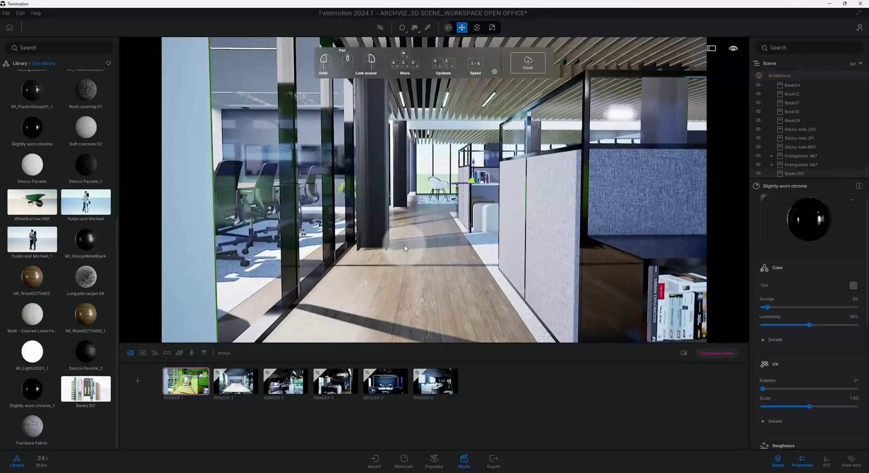
pyautogui.click(204, 378)
pyautogui.moveTo(186, 381)
pyautogui.click(207, 378)
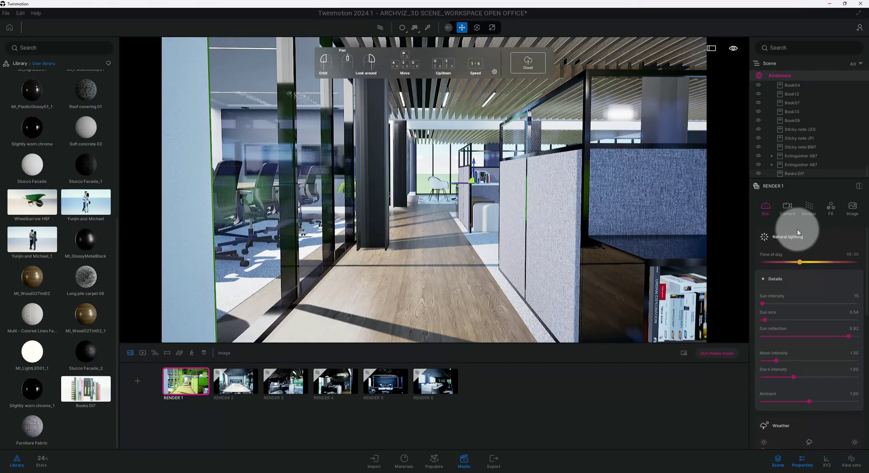
pyautogui.click(766, 211)
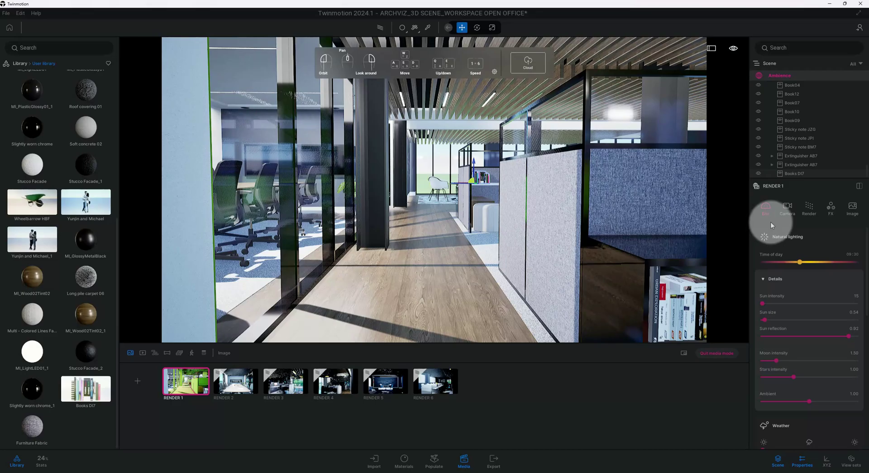
pyautogui.click(853, 258)
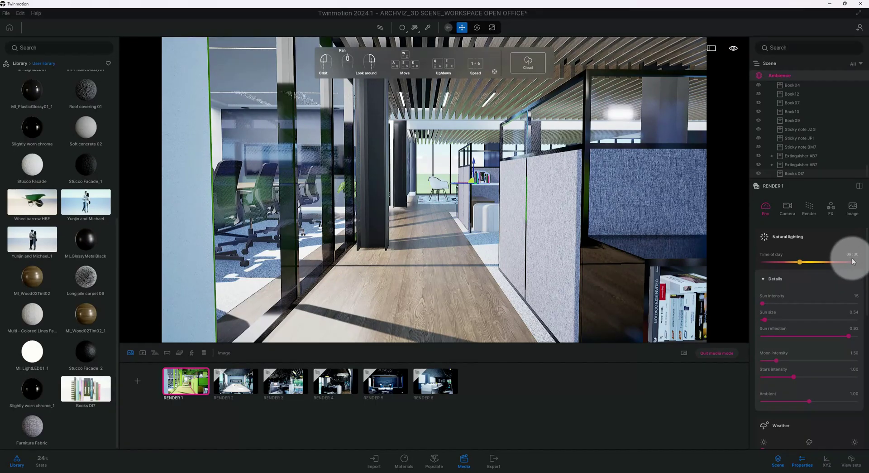
pyautogui.scroll(-3, 836, 280)
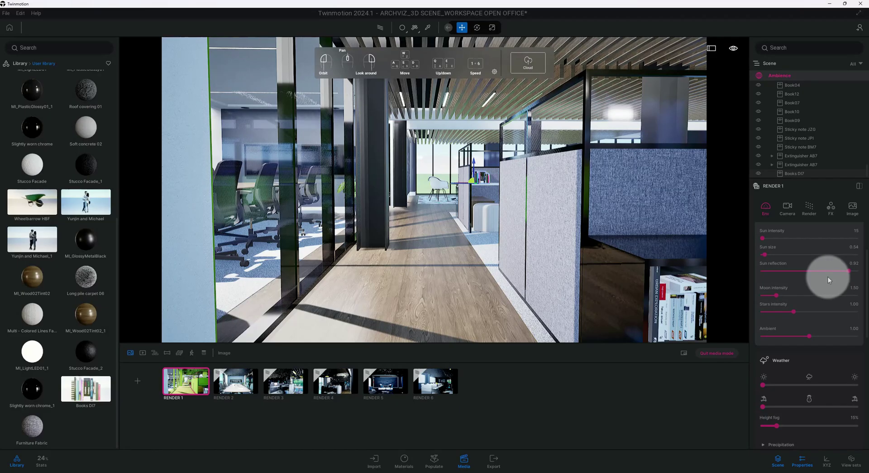
pyautogui.scroll(-3, 827, 296)
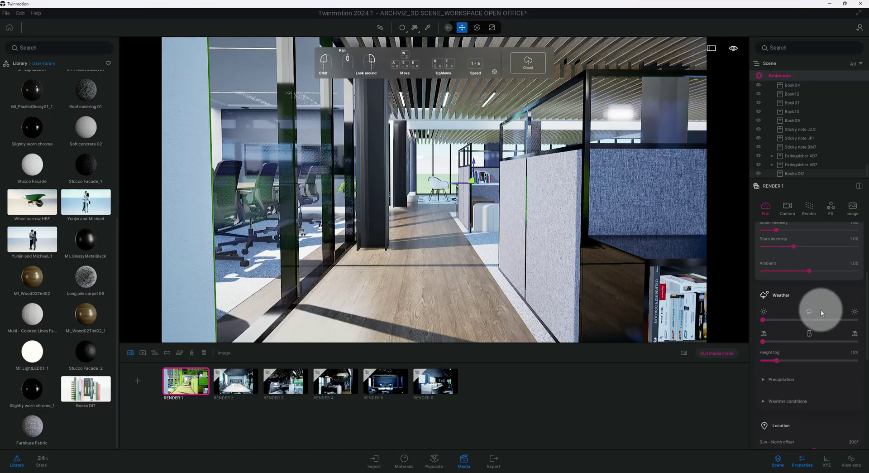
pyautogui.scroll(-3, 821, 310)
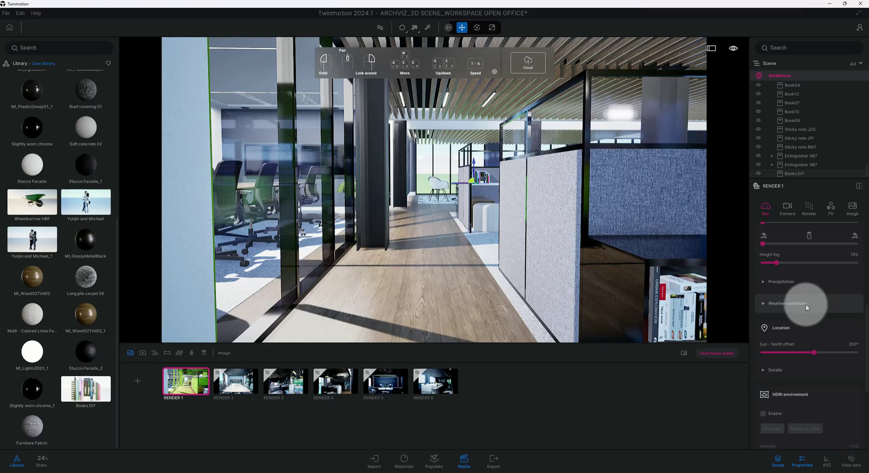
pyautogui.scroll(-1, 805, 303)
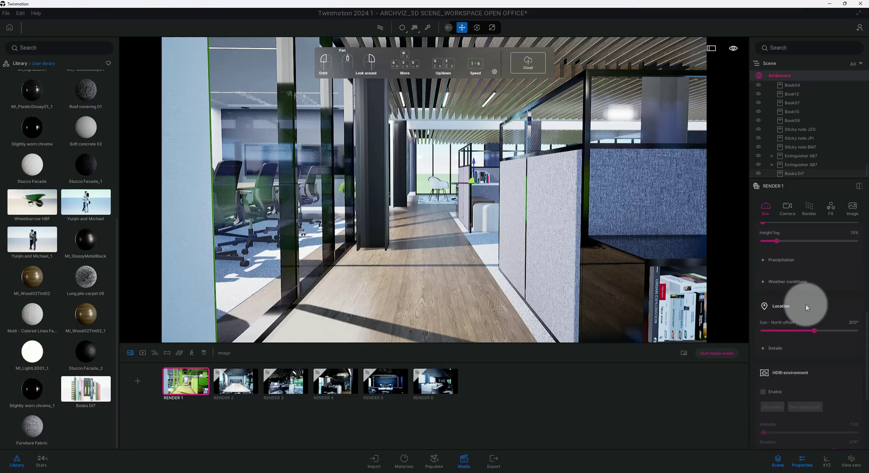
pyautogui.scroll(-1, 806, 303)
pyautogui.click(792, 326)
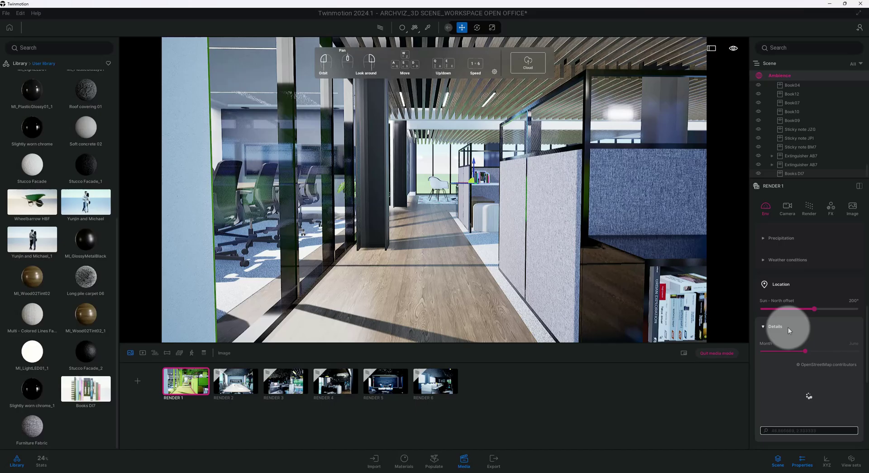
pyautogui.click(789, 327)
pyautogui.scroll(-1, 789, 324)
pyautogui.scroll(-1, 808, 325)
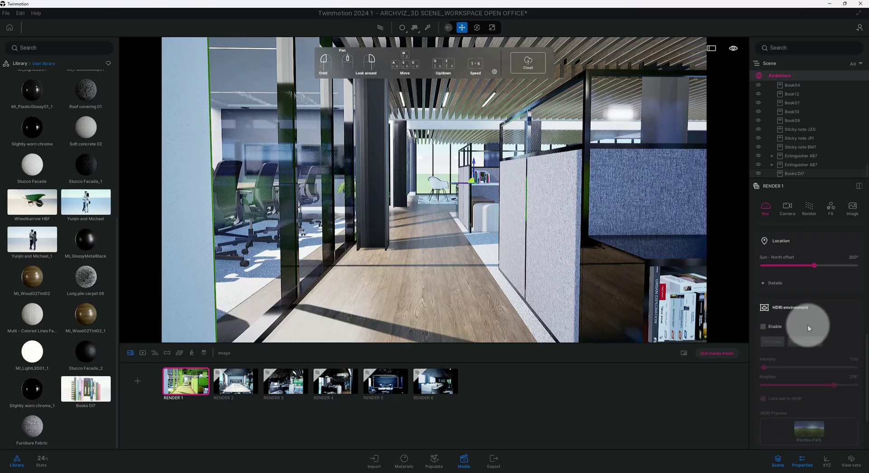
# Step: Enable the Rooftop Park backdrop HDRI at 276° rotation and intensity 1.00, then show Camera settings
pyautogui.click(764, 325)
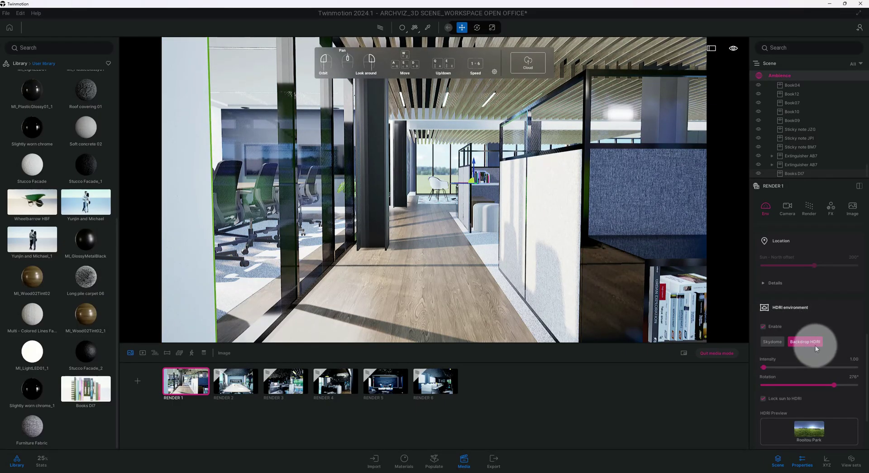
pyautogui.scroll(-1, 836, 324)
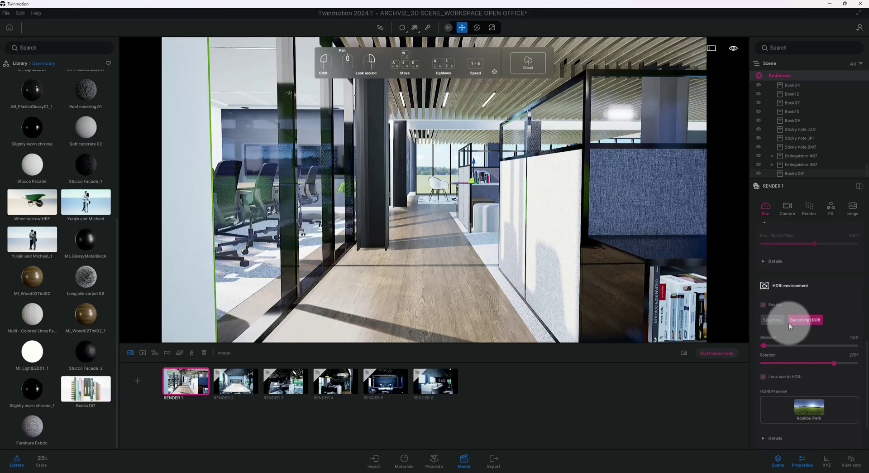
pyautogui.scroll(-1, 846, 314)
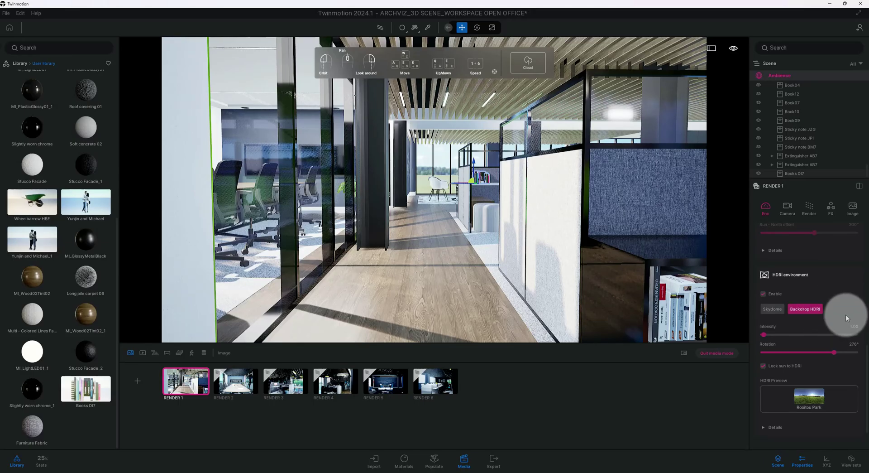
pyautogui.scroll(-1, 815, 373)
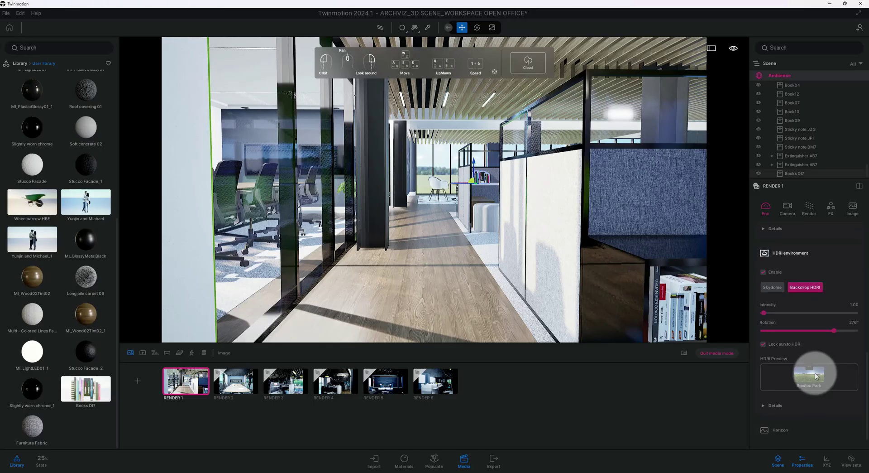
pyautogui.scroll(-1, 819, 389)
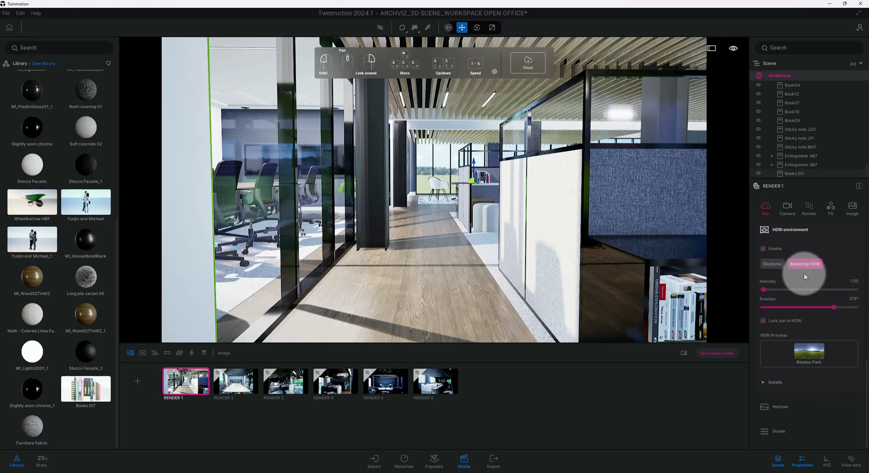
pyautogui.click(788, 208)
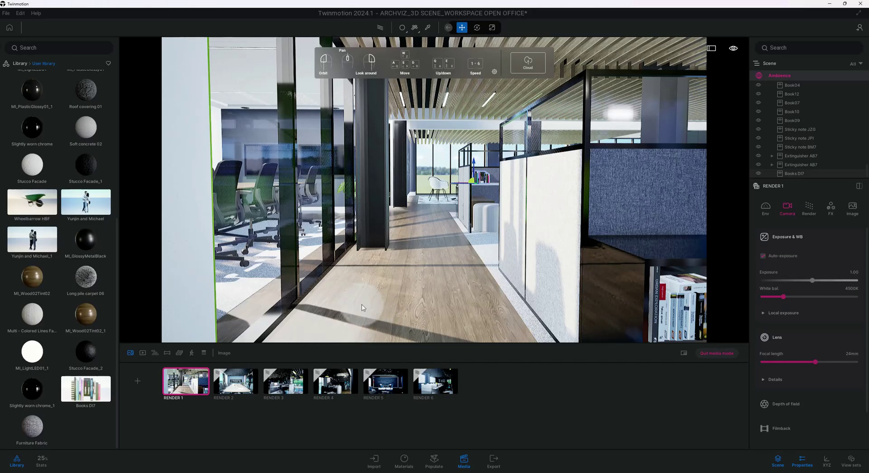
# Step: Sample the partition frame material with the pipette, then return to the Render 1 camera view
pyautogui.press('w')
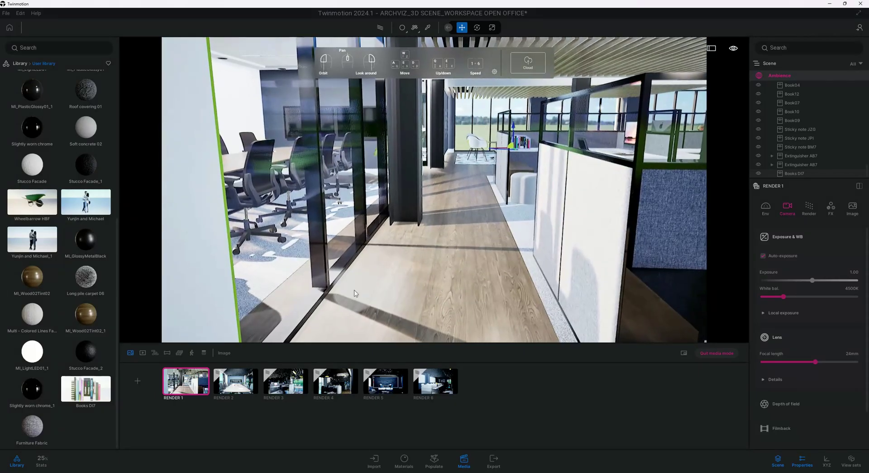
pyautogui.click(427, 27)
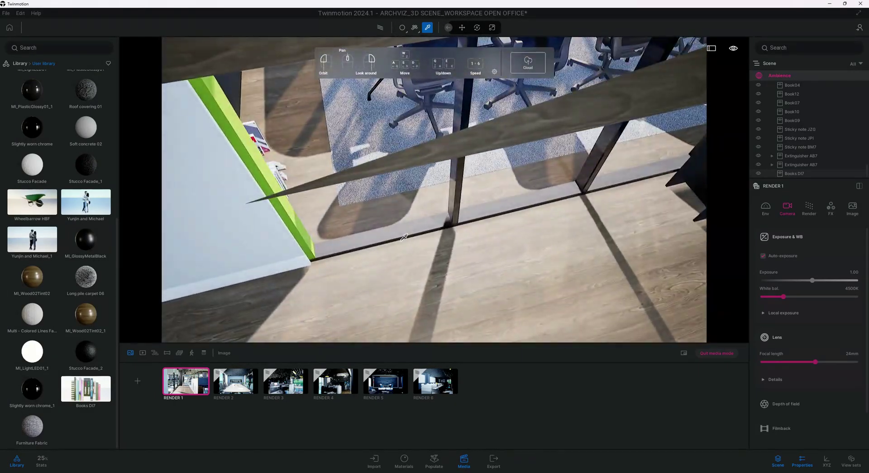
pyautogui.click(407, 232)
pyautogui.click(772, 227)
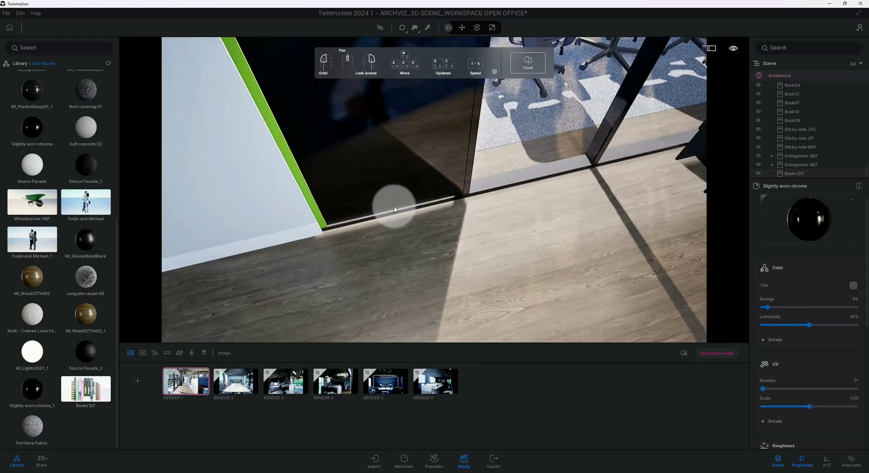
pyautogui.moveTo(392, 203)
pyautogui.mouseDown()
pyautogui.moveTo(319, 214)
pyautogui.moveTo(400, 223)
pyautogui.mouseUp()
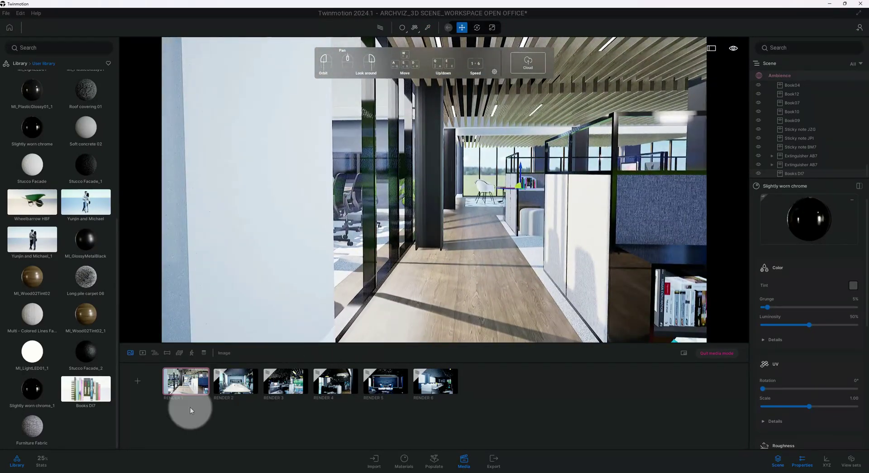
pyautogui.click(187, 393)
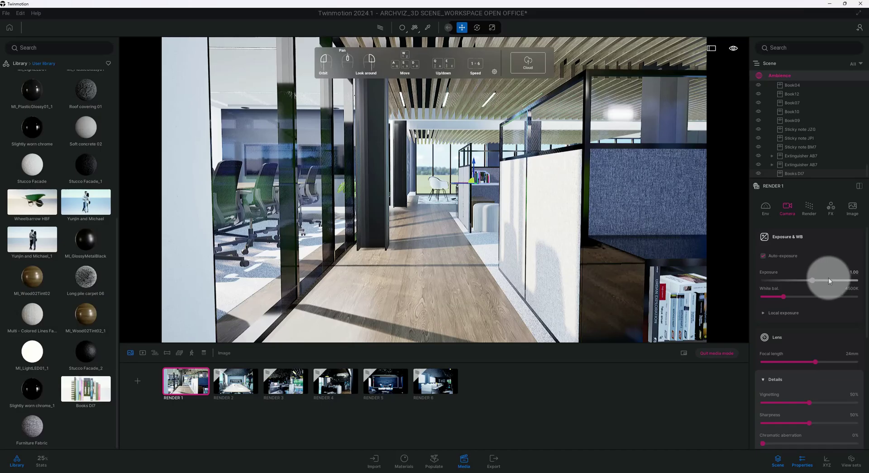
# Step: Set the Render 1 camera exposure to 1.50 and white balance to 3700K
pyautogui.click(855, 273)
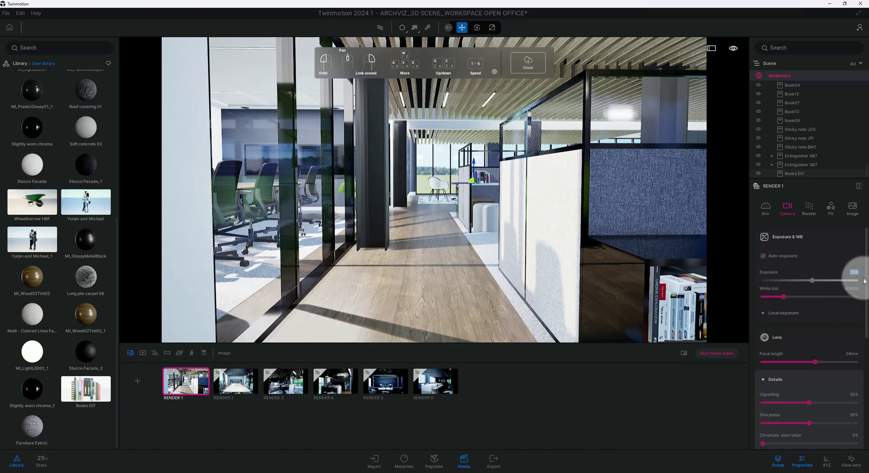
pyautogui.write('1.50')
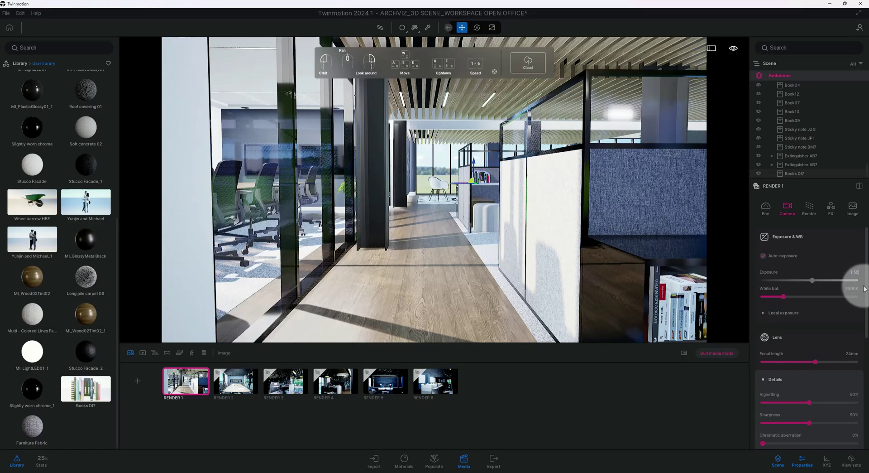
pyautogui.press('Return')
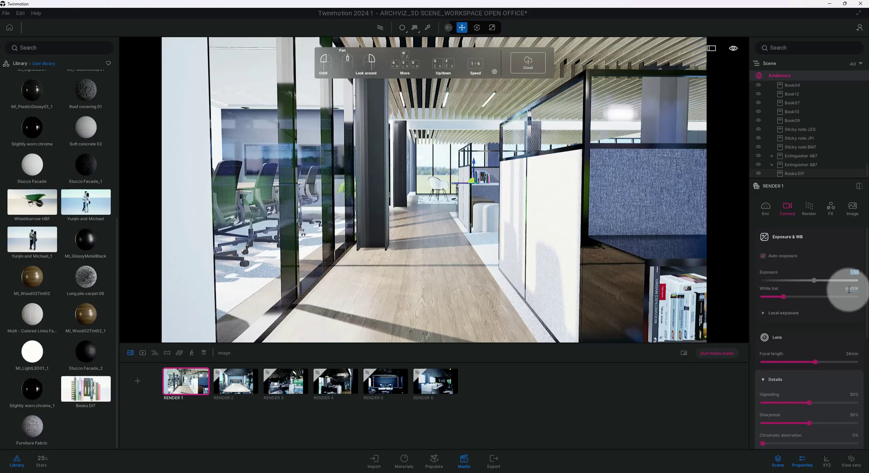
pyautogui.click(849, 289)
pyautogui.write('3700')
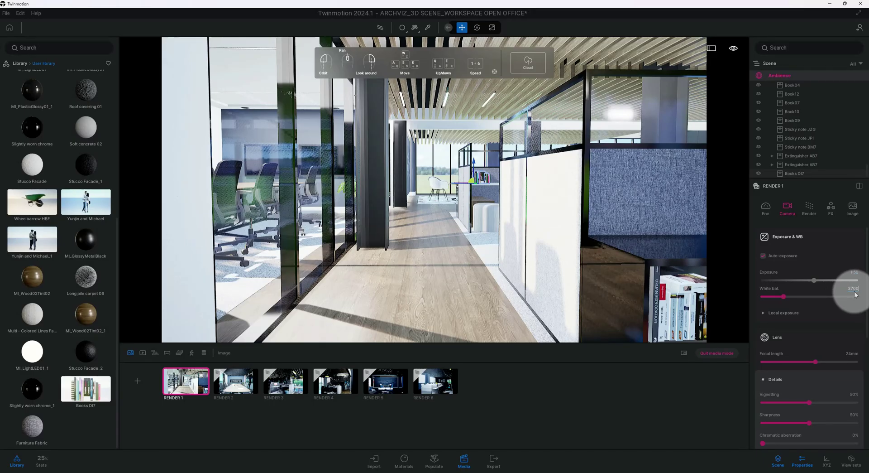
pyautogui.press('Return')
pyautogui.click(805, 312)
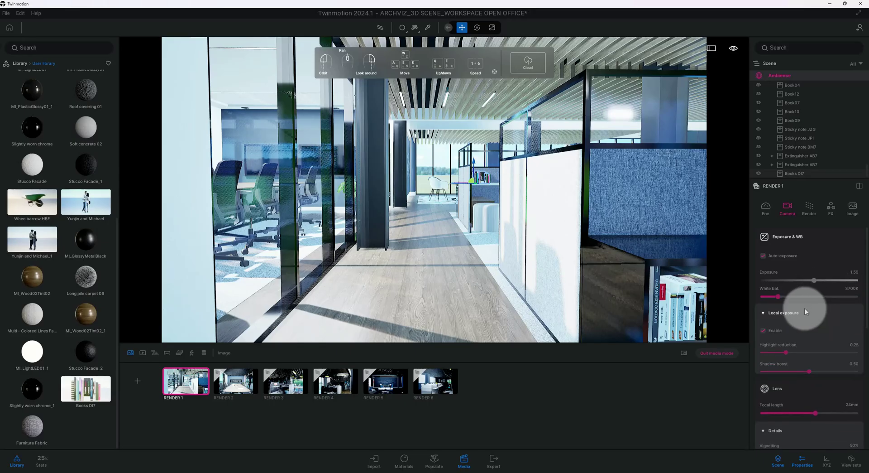
pyautogui.click(805, 311)
pyautogui.scroll(-2, 805, 309)
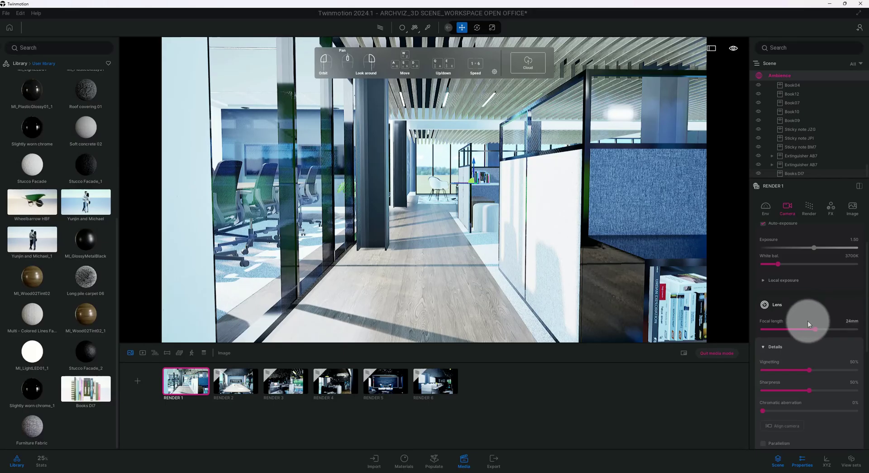
pyautogui.scroll(-1, 806, 319)
pyautogui.scroll(-1, 838, 314)
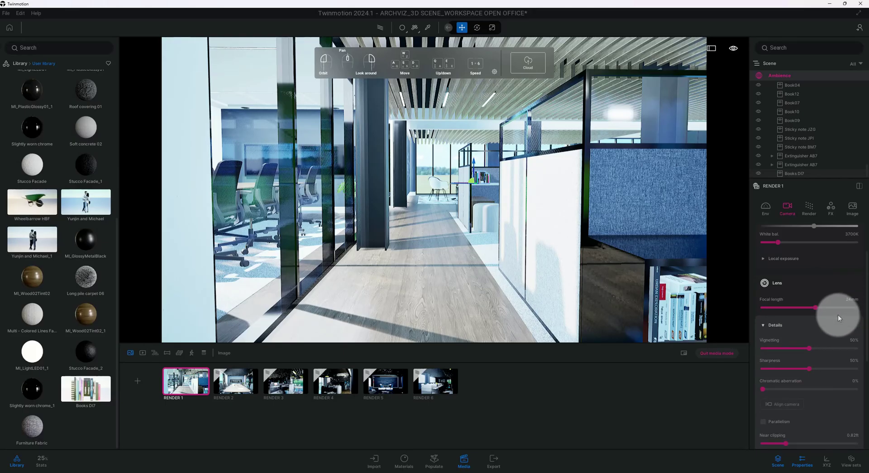
pyautogui.scroll(-1, 812, 328)
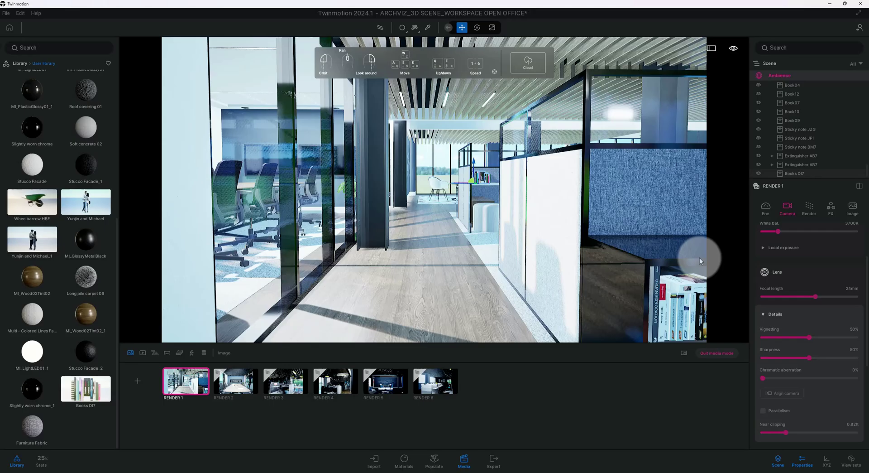
# Step: Set Render 1 lens vignetting to 65% and sharpness to 25%
pyautogui.click(851, 329)
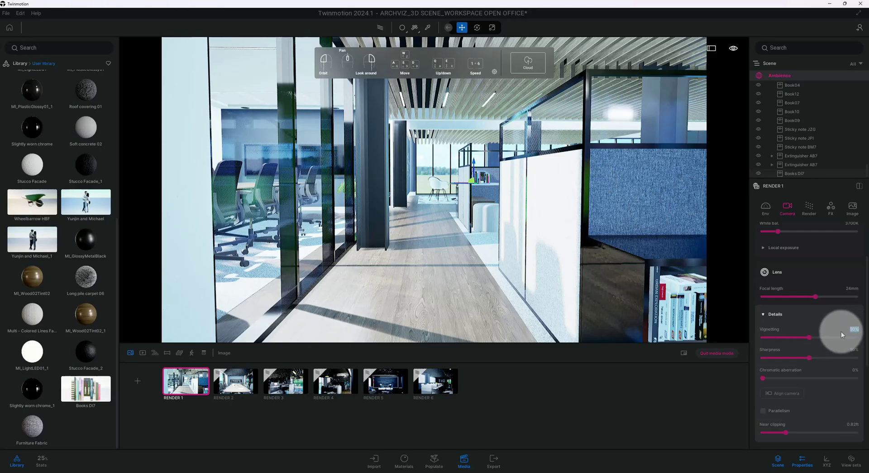
pyautogui.write('65')
pyautogui.press('Return')
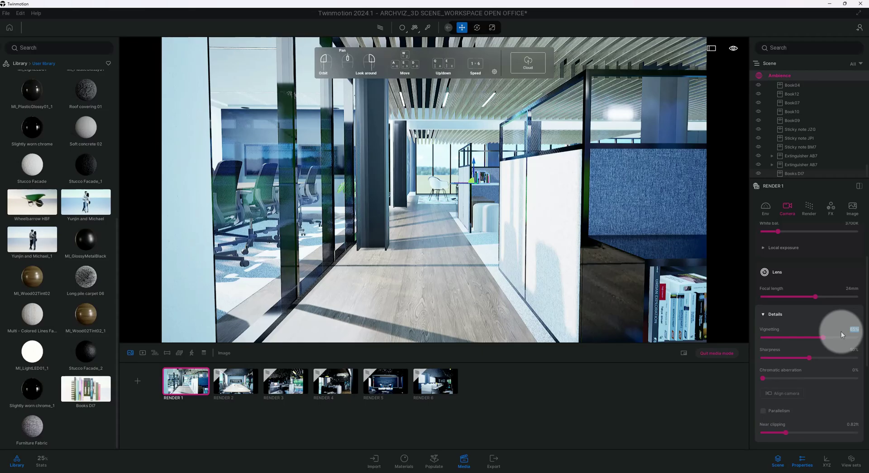
pyautogui.click(851, 350)
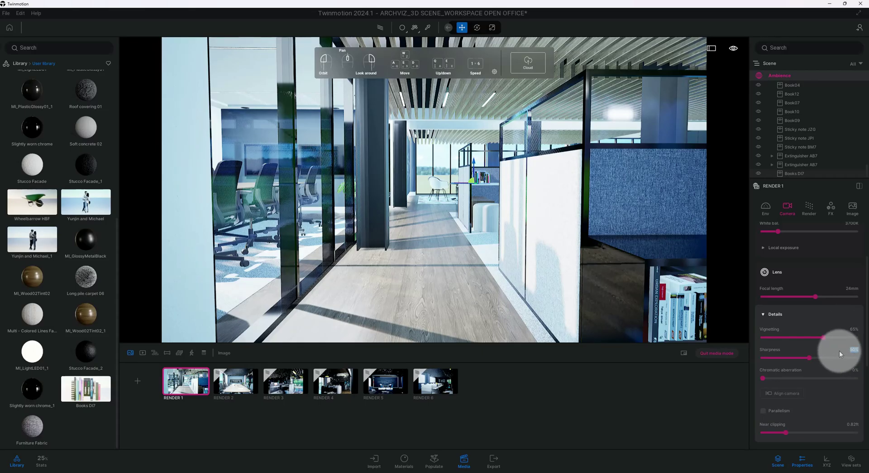
pyautogui.write('25')
pyautogui.press('Return')
# Step: Add 1% chromatic aberration and turn on parallelism to straighten vertical lines
pyautogui.scroll(-1, 828, 348)
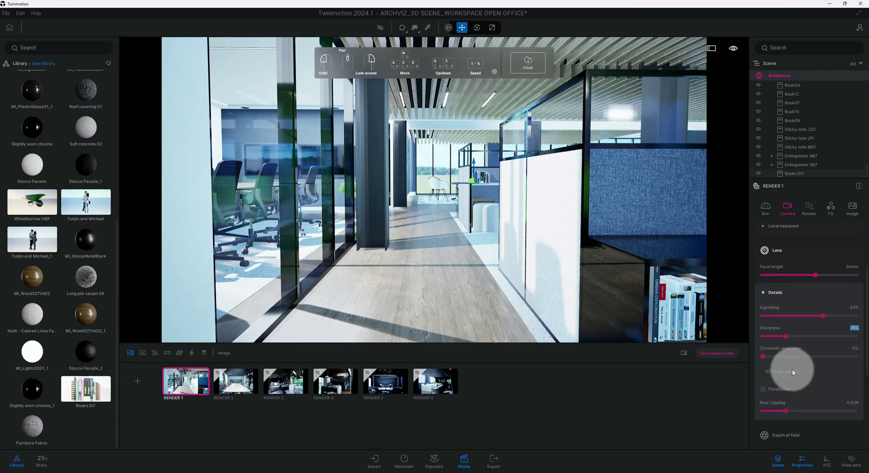
pyautogui.click(854, 347)
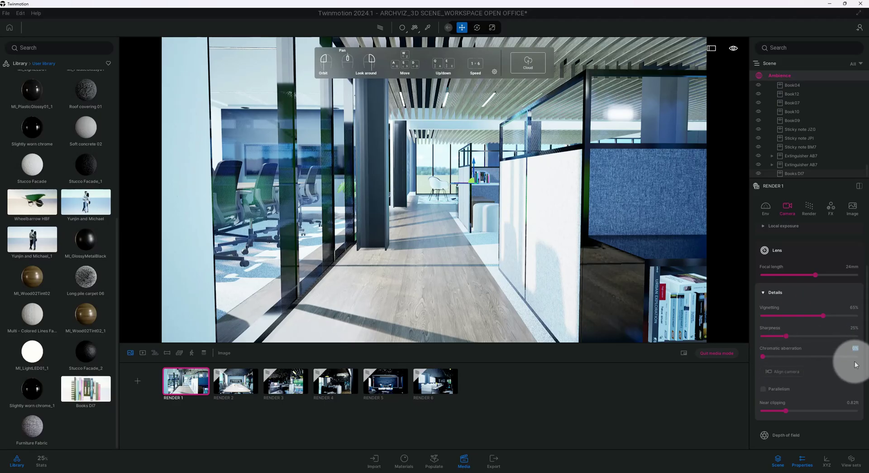
pyautogui.write('1')
pyautogui.press('Return')
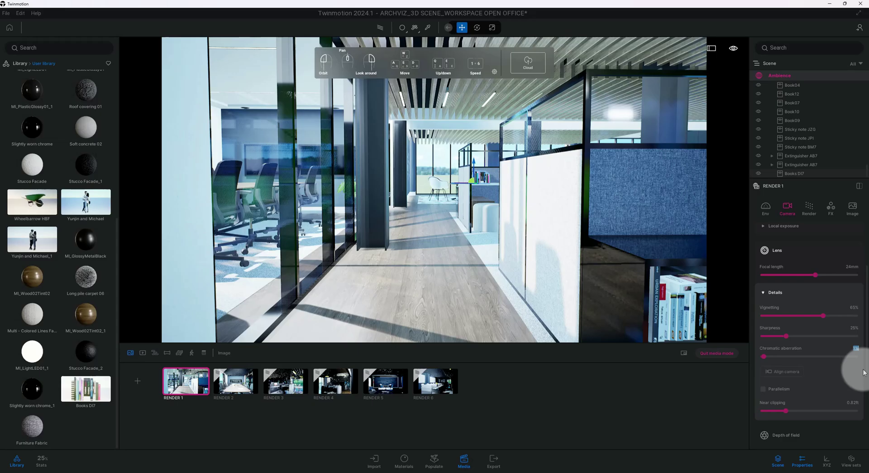
pyautogui.click(764, 389)
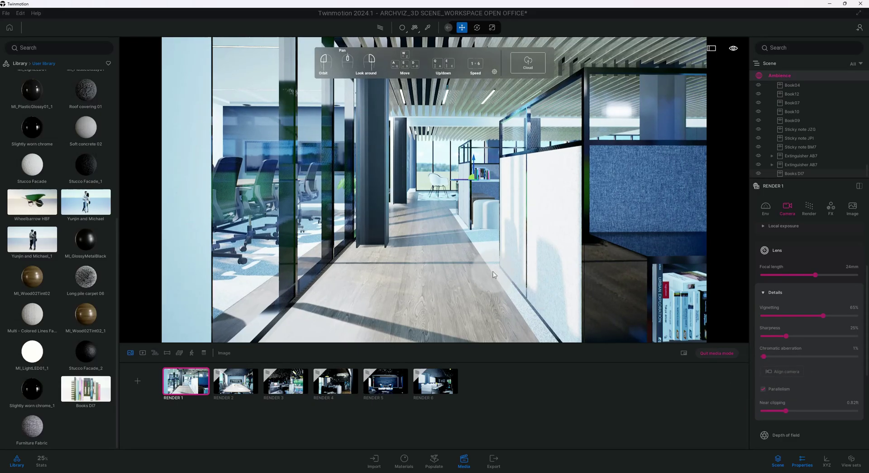
pyautogui.scroll(-1, 798, 357)
pyautogui.scroll(-1, 798, 357)
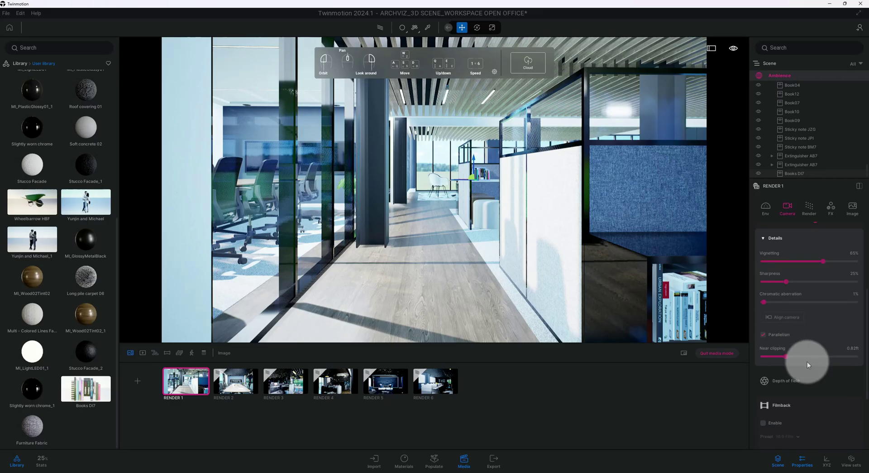
pyautogui.scroll(-1, 807, 361)
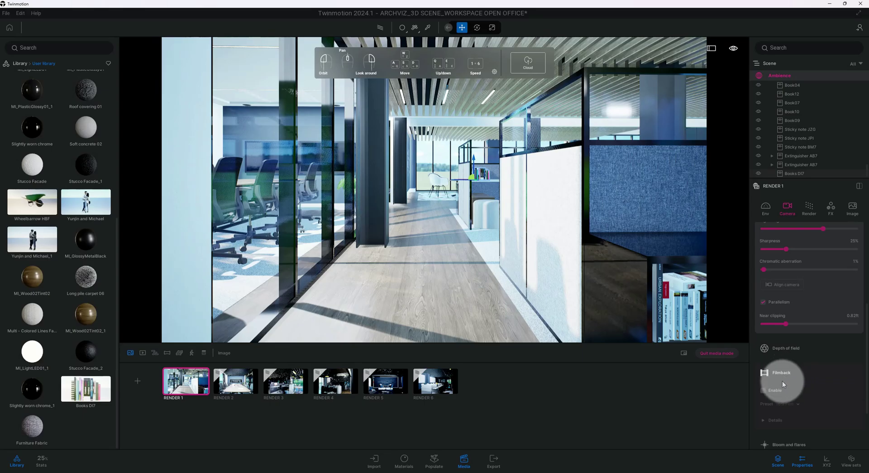
pyautogui.scroll(-1, 767, 390)
# Step: Enable the Render 1 filmback and choose the 35mm Academy preset
pyautogui.click(763, 379)
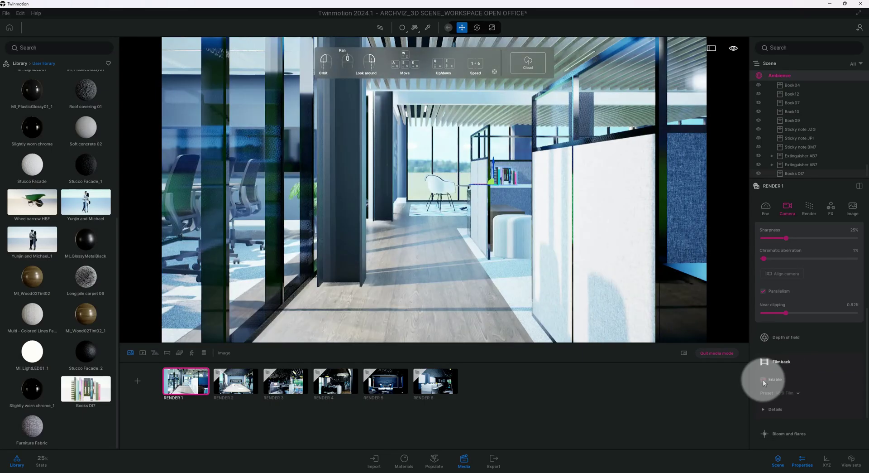
pyautogui.scroll(-3, 797, 380)
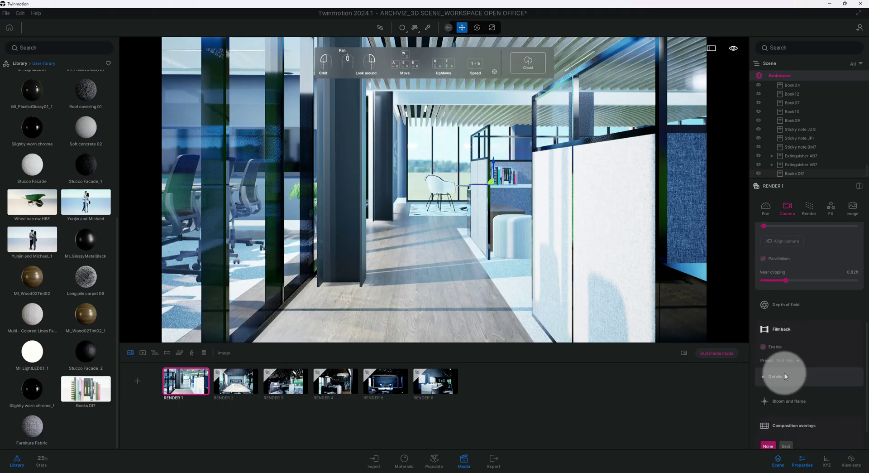
pyautogui.click(796, 361)
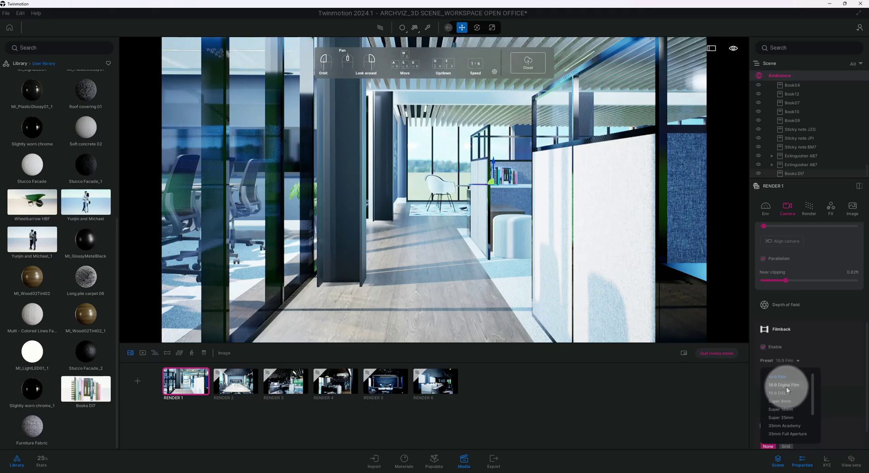
pyautogui.scroll(-2, 786, 387)
pyautogui.scroll(-2, 791, 395)
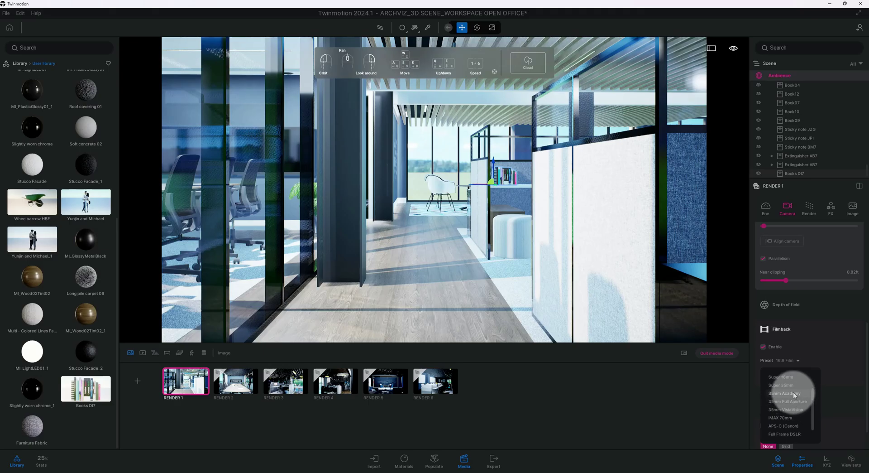
pyautogui.click(793, 392)
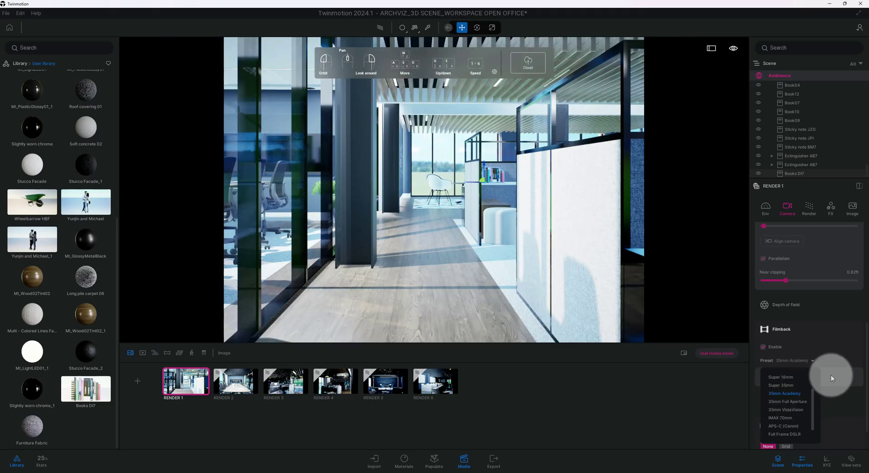
pyautogui.click(839, 342)
pyautogui.scroll(-1, 832, 336)
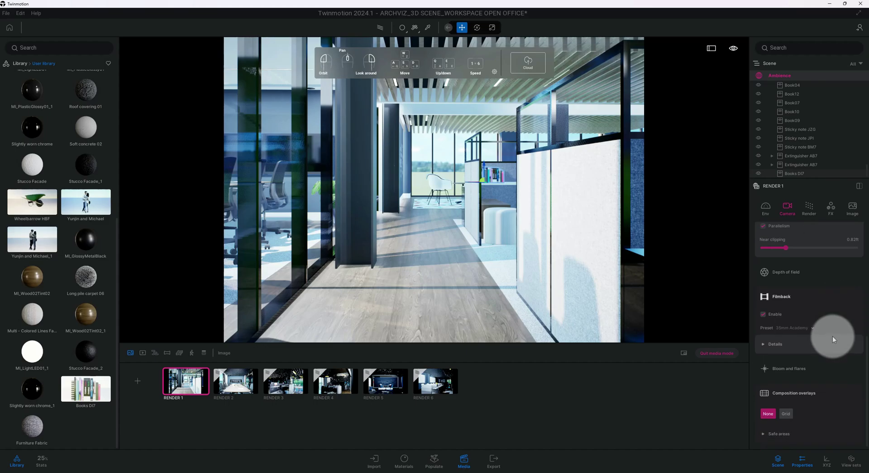
pyautogui.scroll(2, 833, 334)
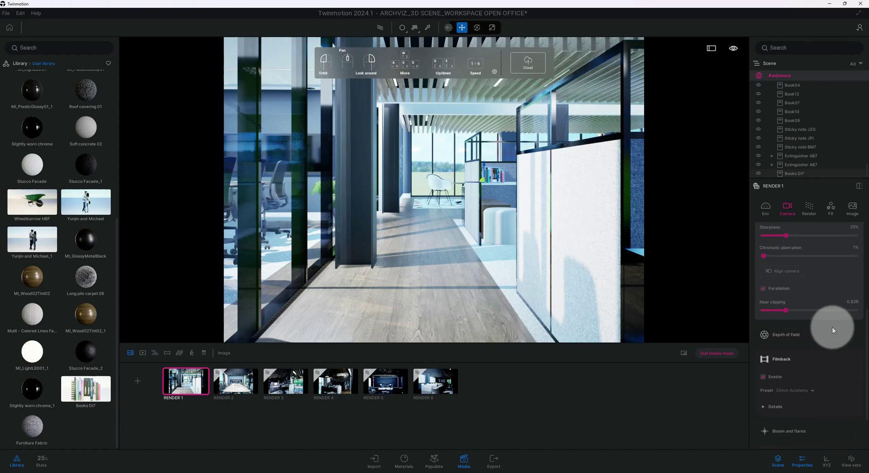
pyautogui.scroll(3, 832, 326)
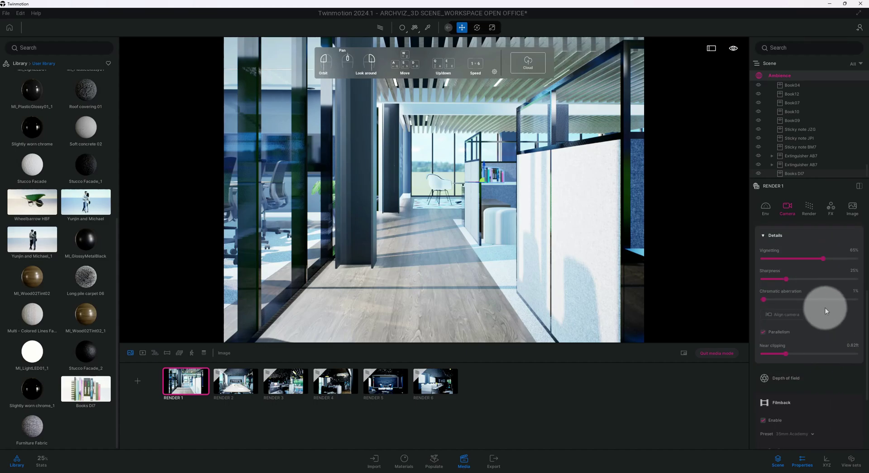
# Step: In FX colour grading, set contrast 45% and saturation 65%, leaving the gradient at None
pyautogui.click(810, 208)
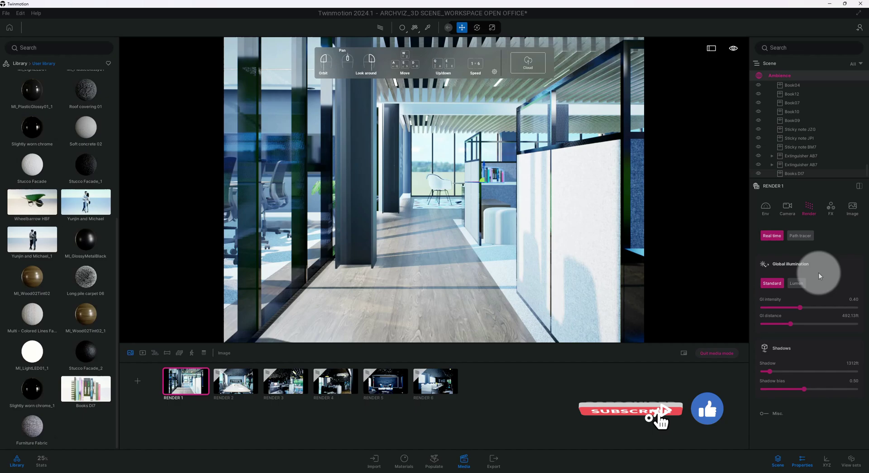
pyautogui.click(831, 209)
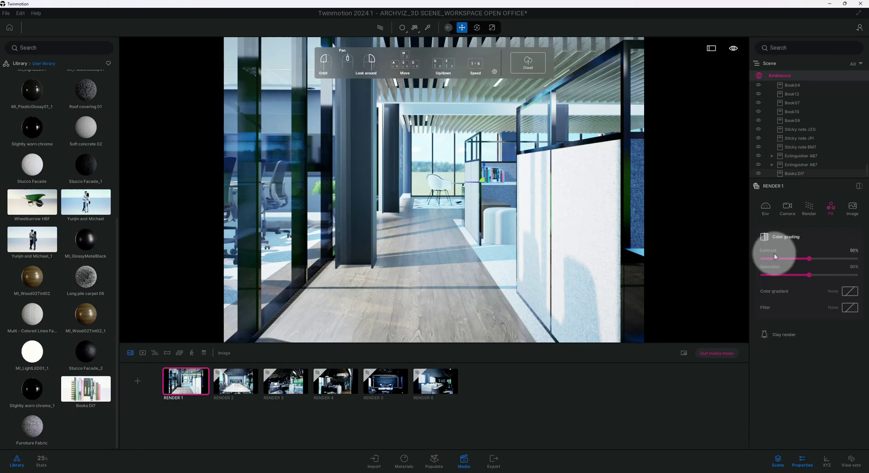
pyautogui.click(853, 250)
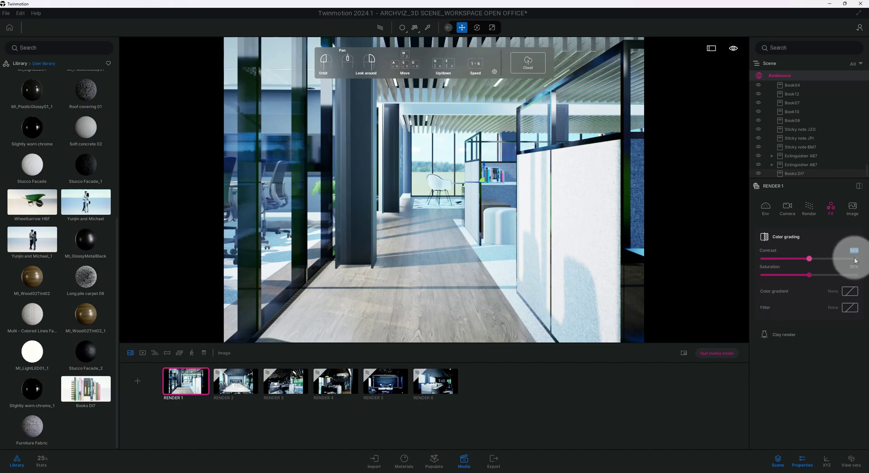
pyautogui.write('45')
pyautogui.press('Return')
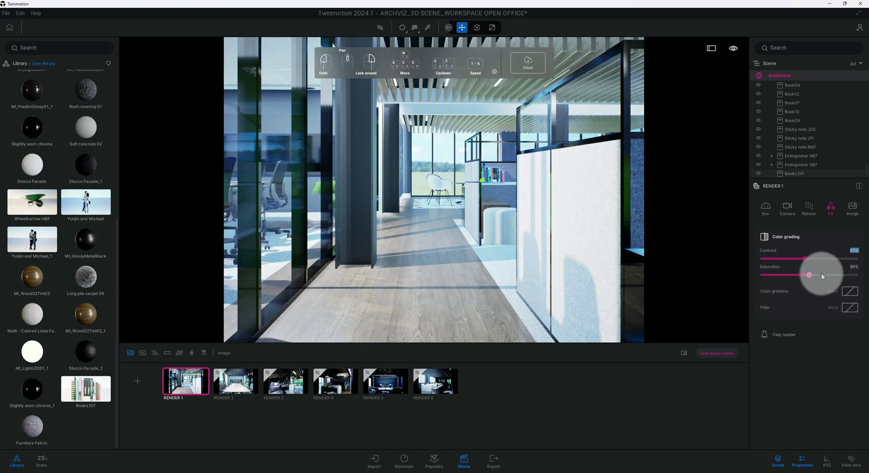
pyautogui.click(853, 268)
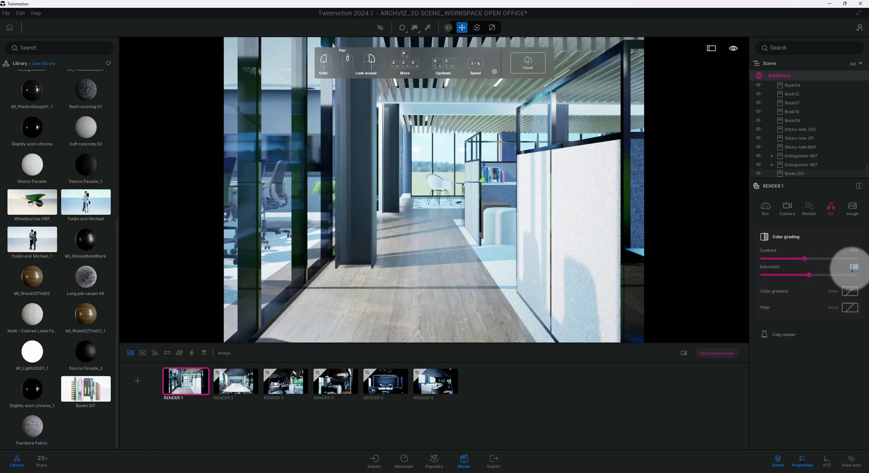
pyautogui.write('65')
pyautogui.press('Return')
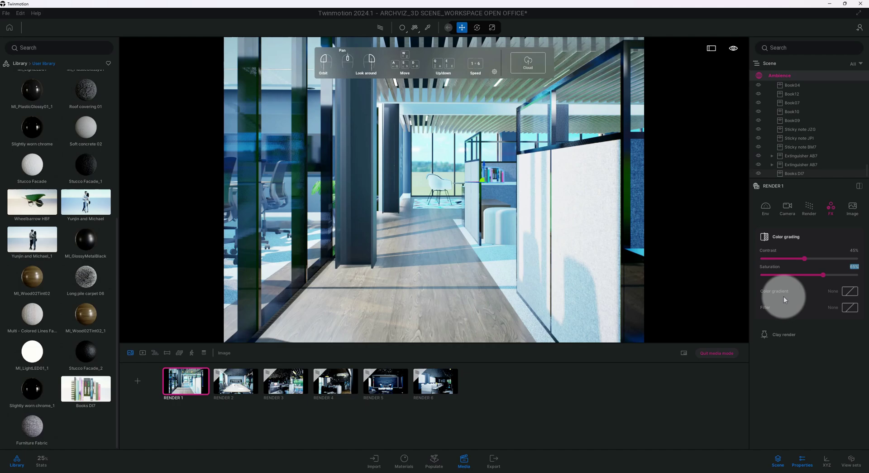
pyautogui.click(847, 291)
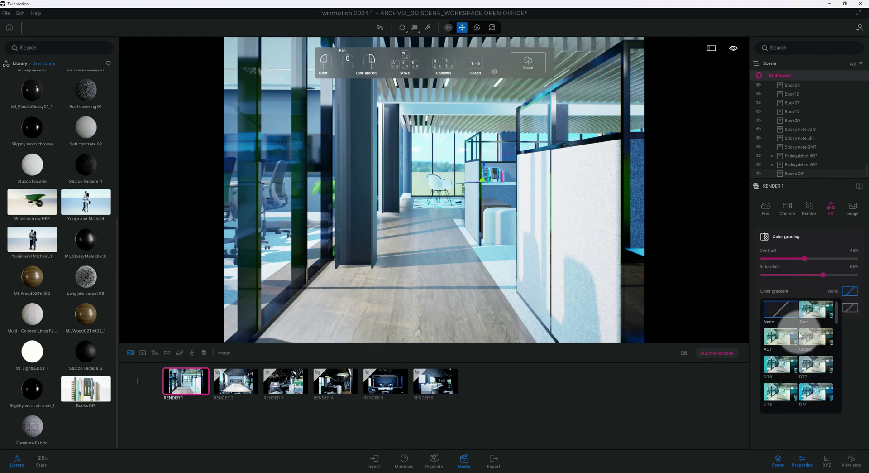
pyautogui.scroll(-2, 799, 335)
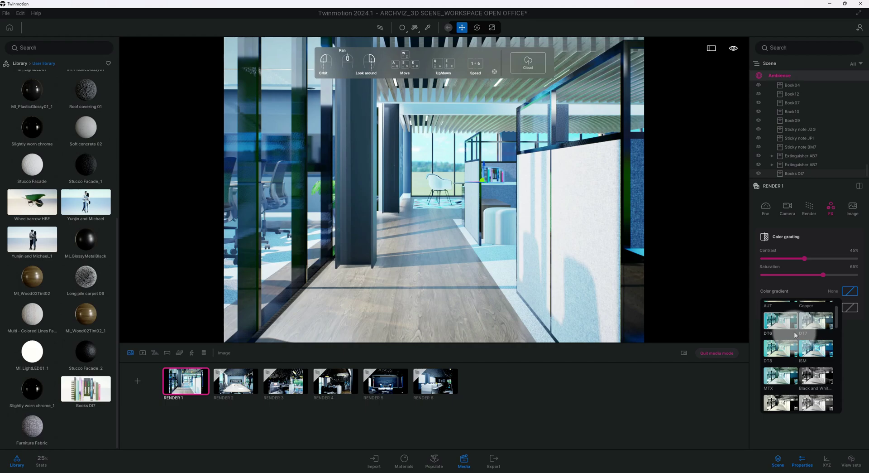
pyautogui.click(851, 323)
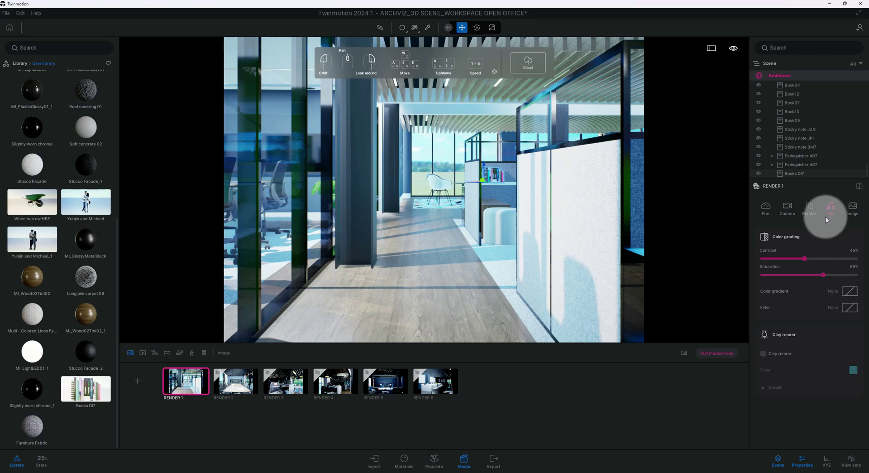
# Step: Turn off Render 1's filmback framing in the Camera settings
pyautogui.click(849, 209)
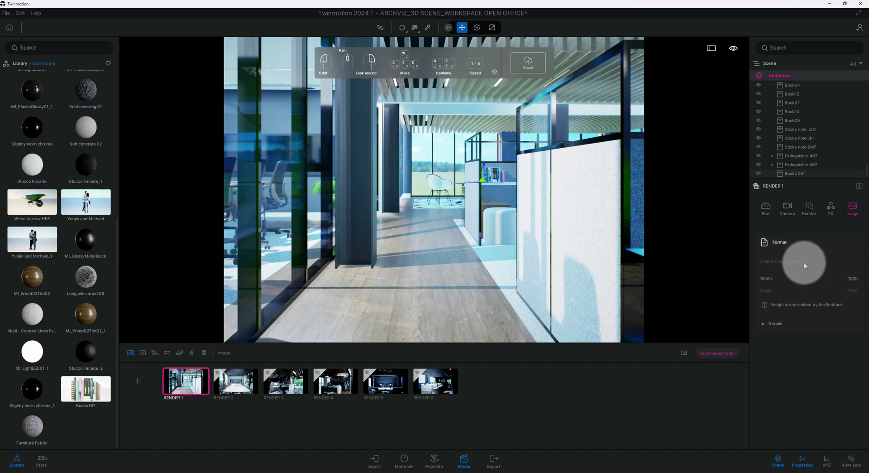
pyautogui.click(789, 213)
pyautogui.scroll(-3, 797, 302)
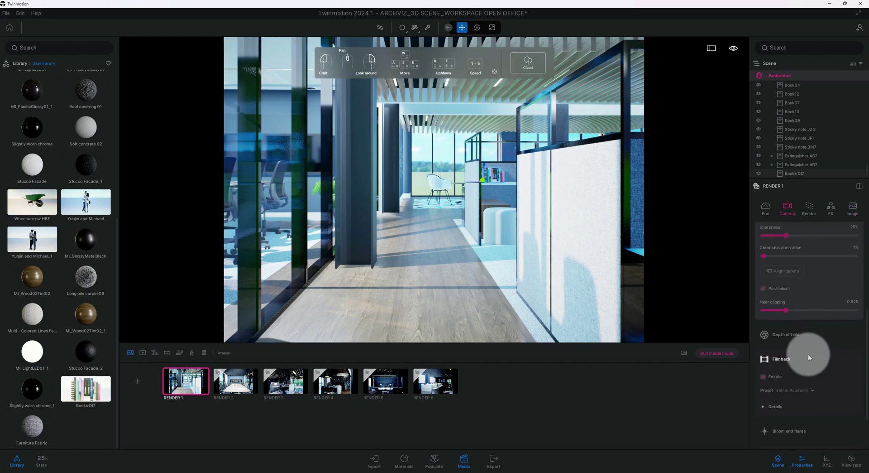
pyautogui.scroll(-1, 786, 362)
pyautogui.click(763, 344)
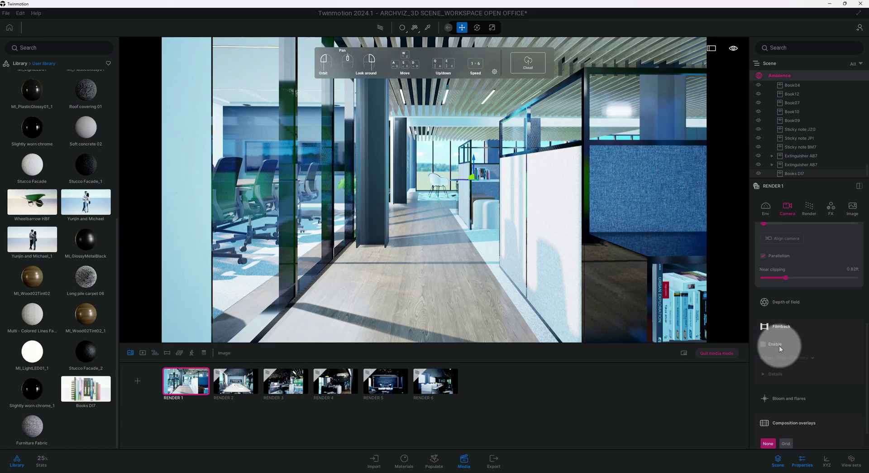
# Step: Set the output size to 4K UHD (3840×2160) and re-enable the 35mm Academy filmback
pyautogui.click(852, 207)
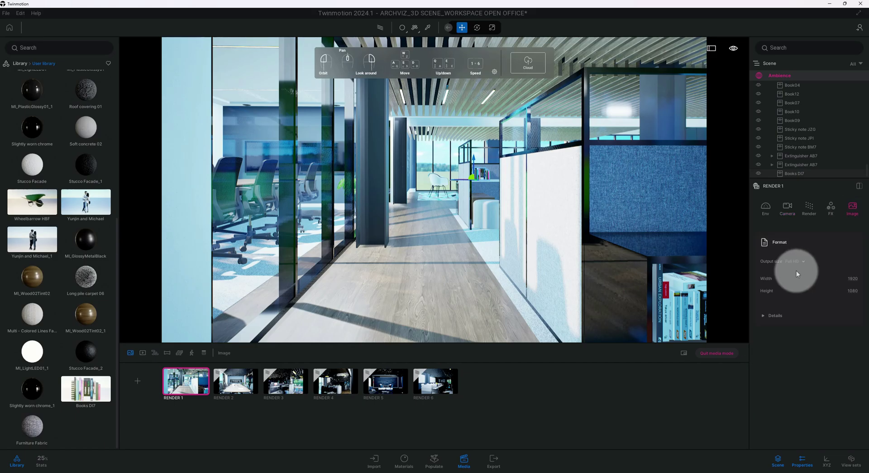
pyautogui.click(803, 260)
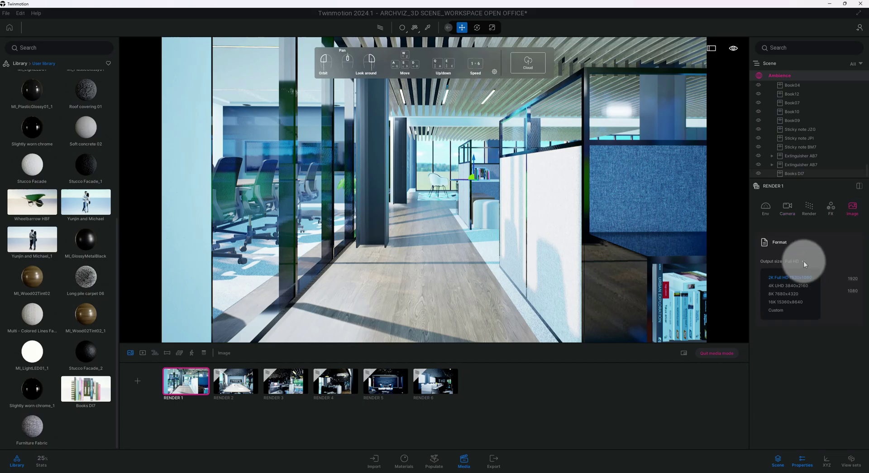
pyautogui.click(802, 286)
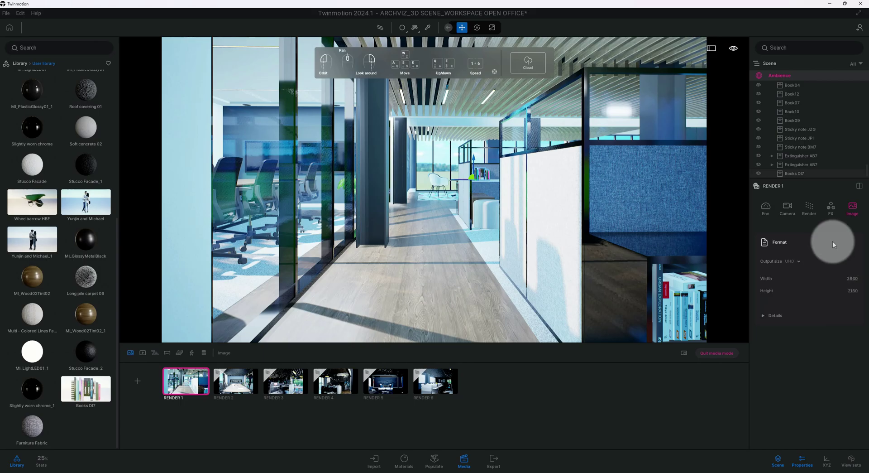
pyautogui.click(788, 209)
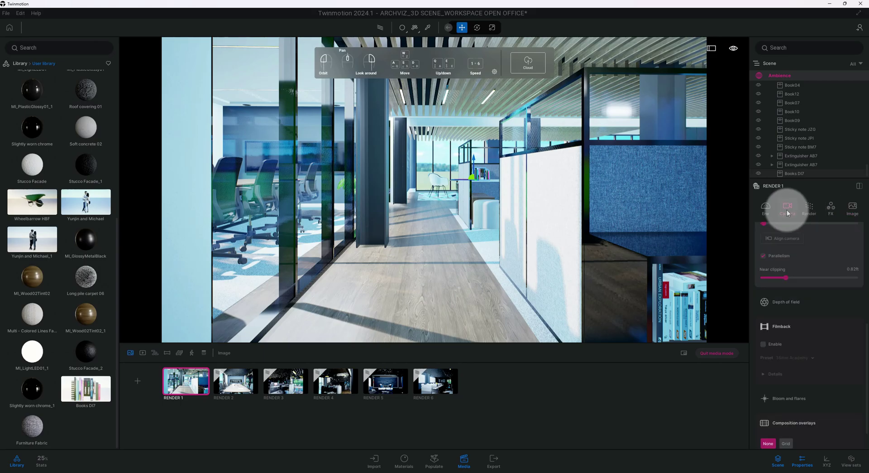
pyautogui.click(765, 344)
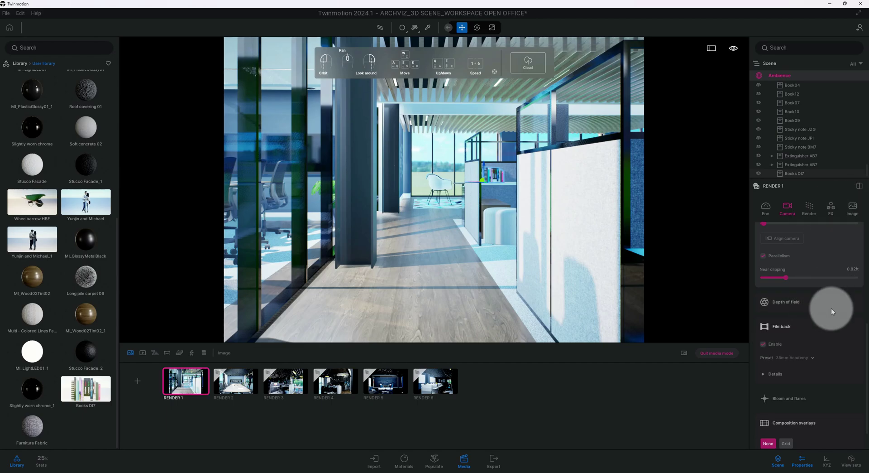
pyautogui.scroll(1, 832, 308)
pyautogui.click(830, 216)
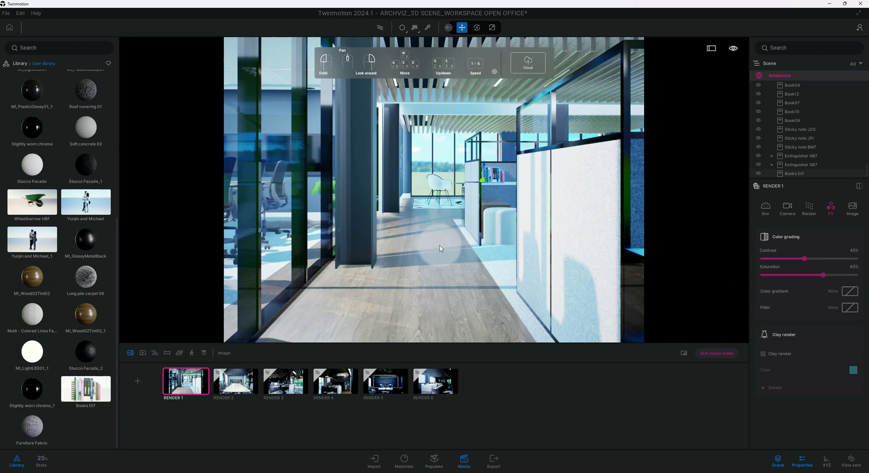
# Step: Switch Render 1 to the Path tracer and expand its quality Details
pyautogui.click(809, 209)
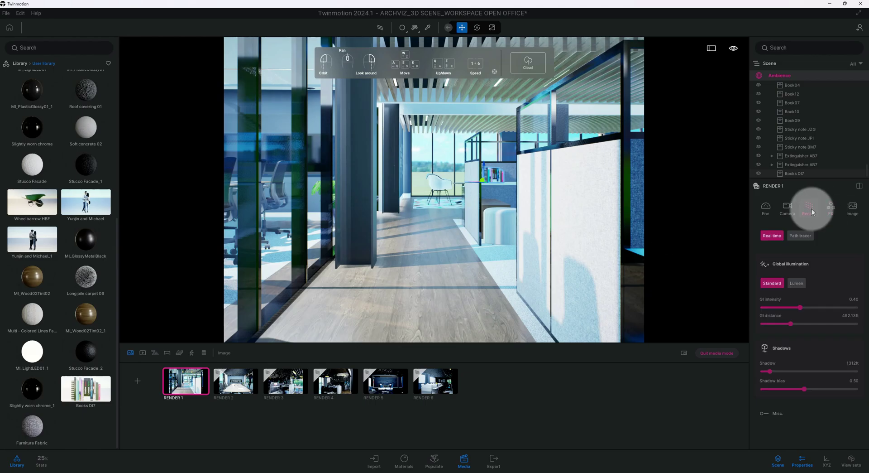
pyautogui.click(805, 236)
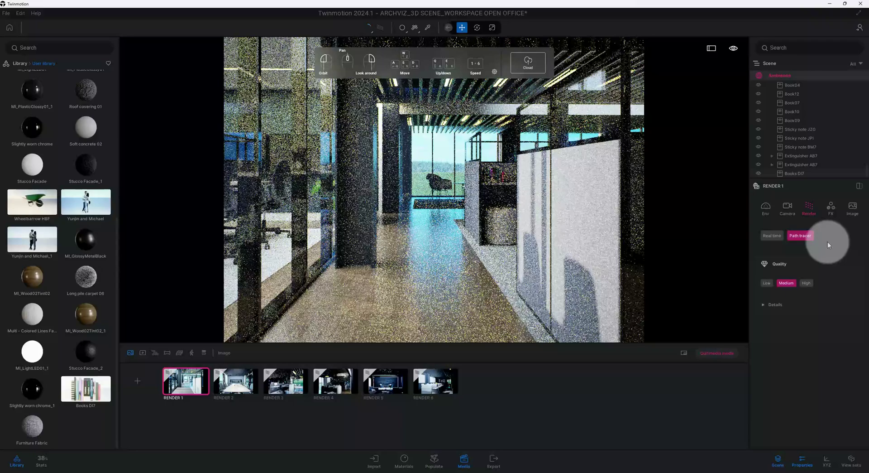
pyautogui.click(771, 304)
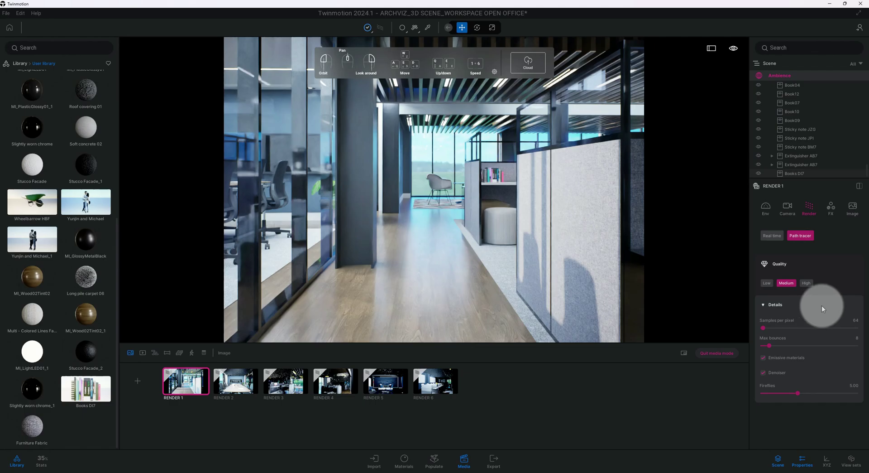
# Step: Set path-tracing quality to High, with 3000 samples per pixel and 15 max bounces
pyautogui.click(806, 282)
pyautogui.click(852, 319)
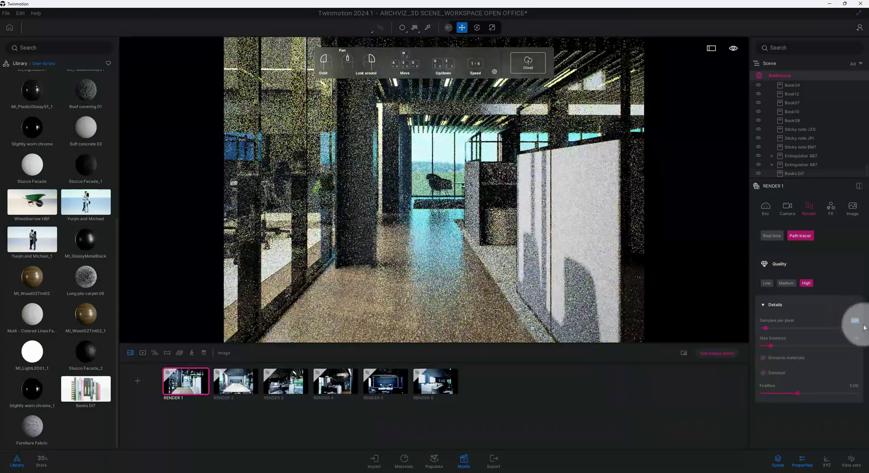
pyautogui.write('300')
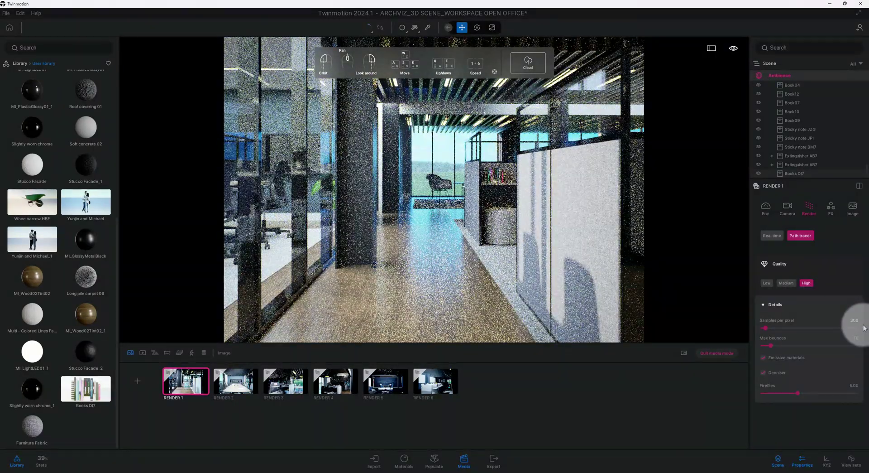
pyautogui.press('Return')
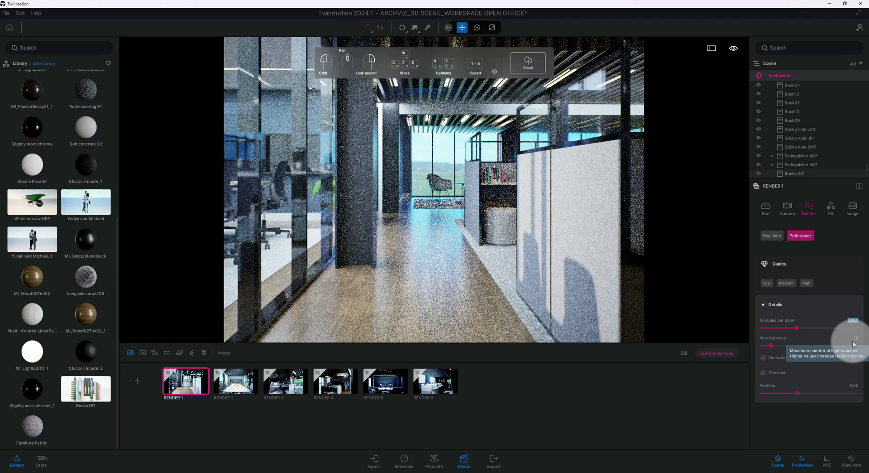
pyautogui.click(854, 338)
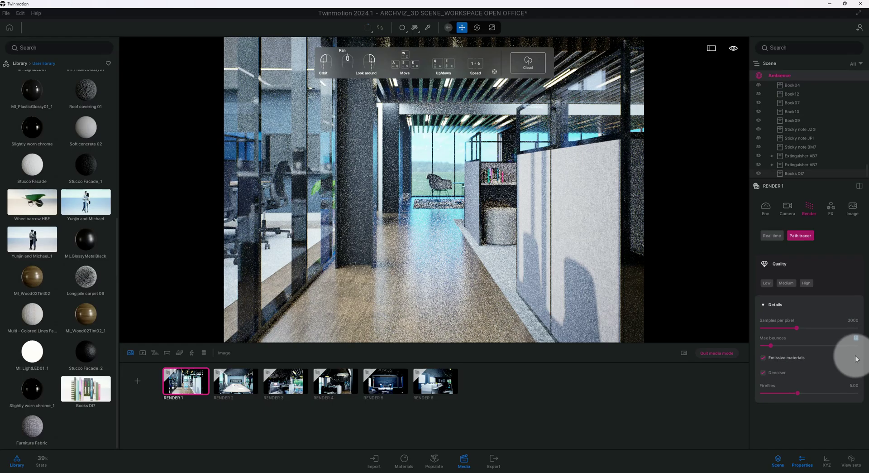
pyautogui.write('15')
pyautogui.press('Return')
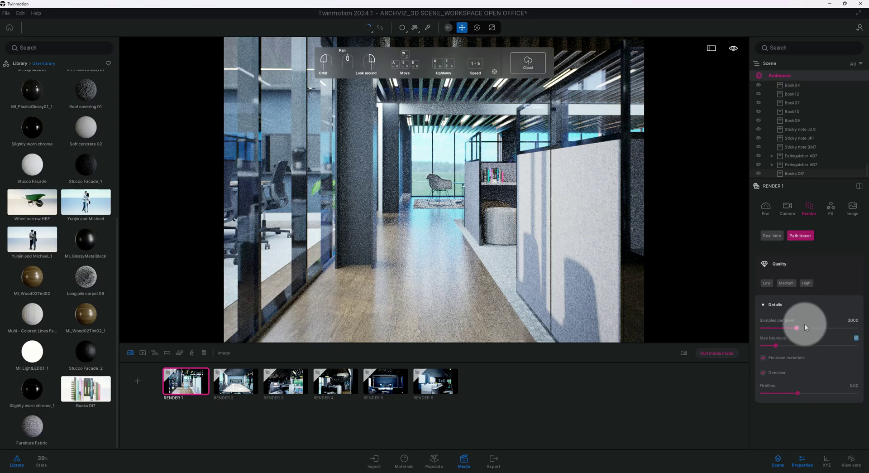
pyautogui.moveTo(815, 320)
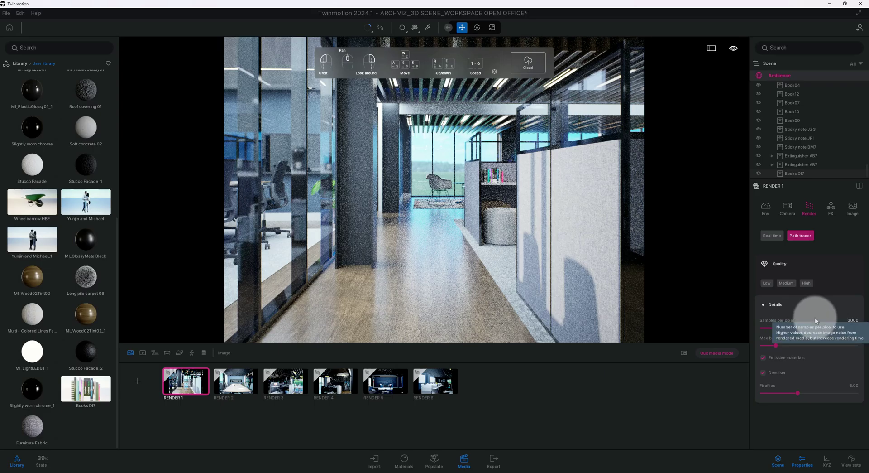
pyautogui.press('Tab')
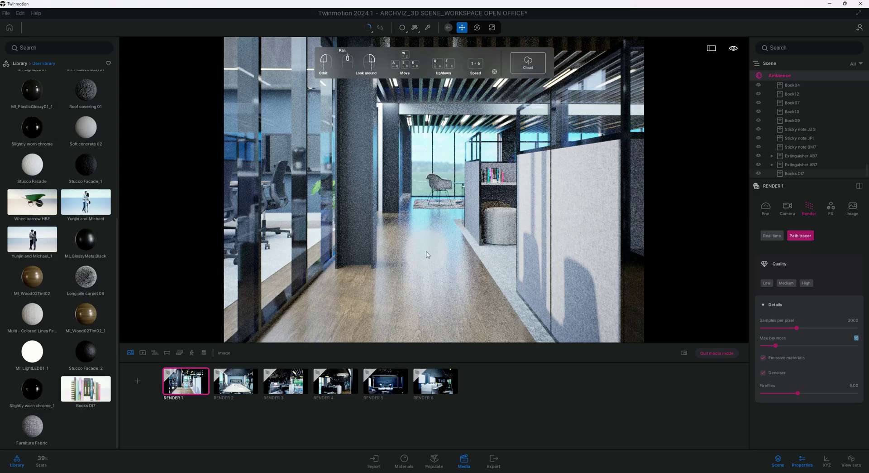
# Step: Review Render 1's Env, Camera, FX, Image and Render settings, finishing on the path tracer settings
pyautogui.click(768, 212)
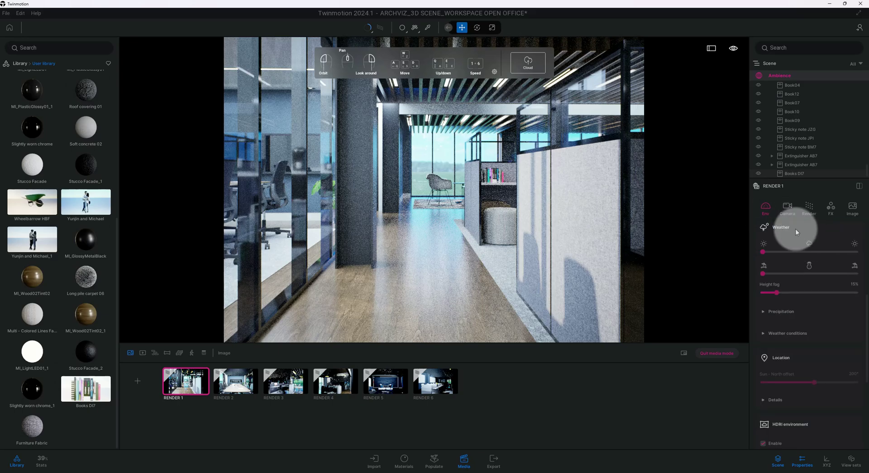
pyautogui.click(788, 210)
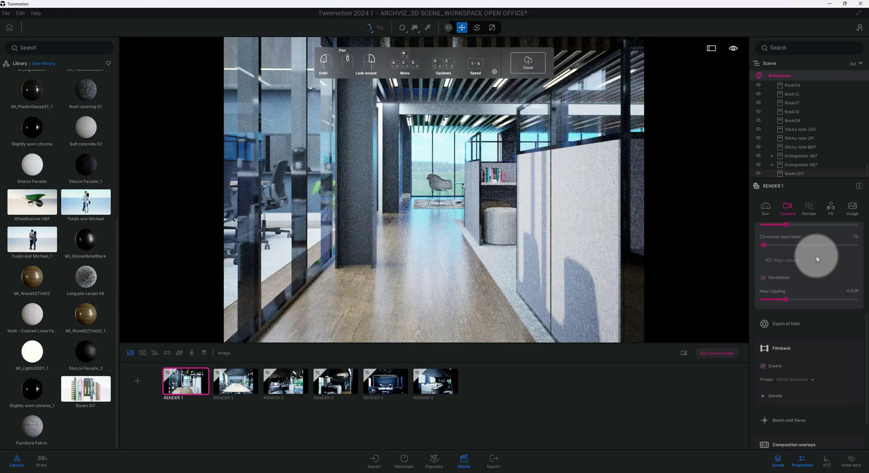
pyautogui.click(832, 212)
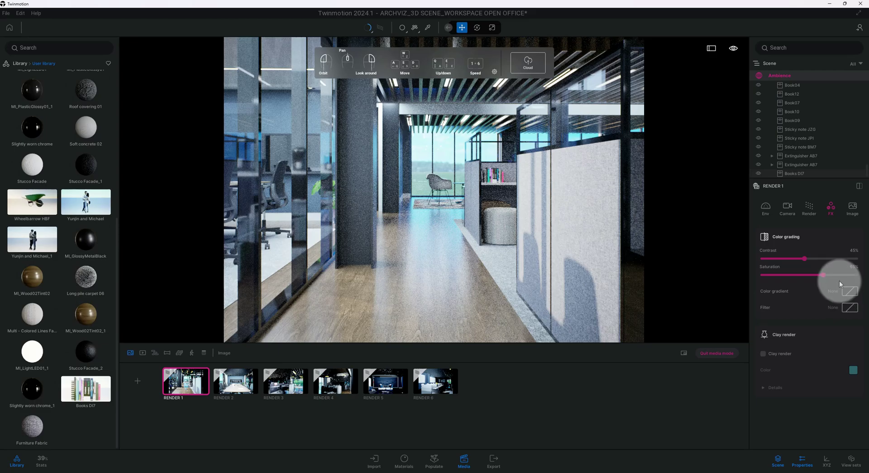
pyautogui.click(851, 209)
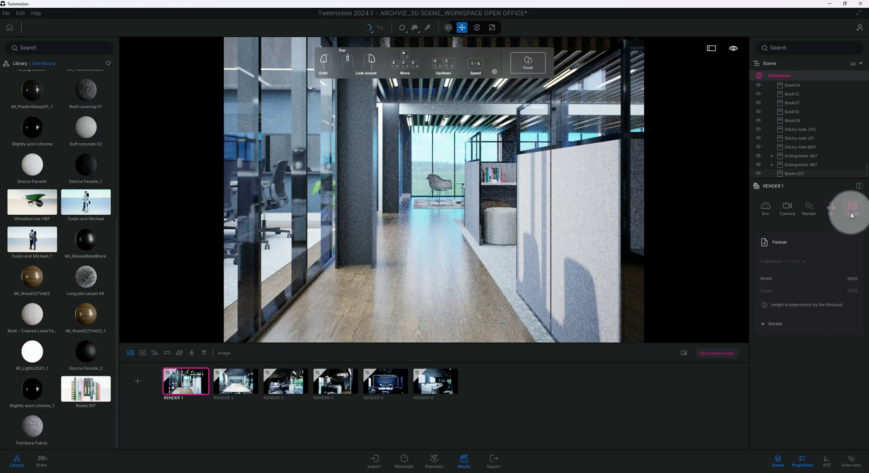
pyautogui.click(766, 209)
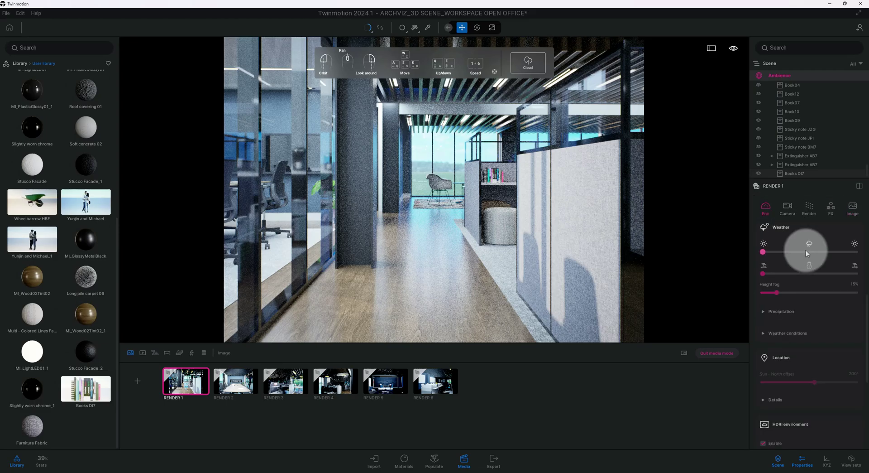
pyautogui.click(809, 215)
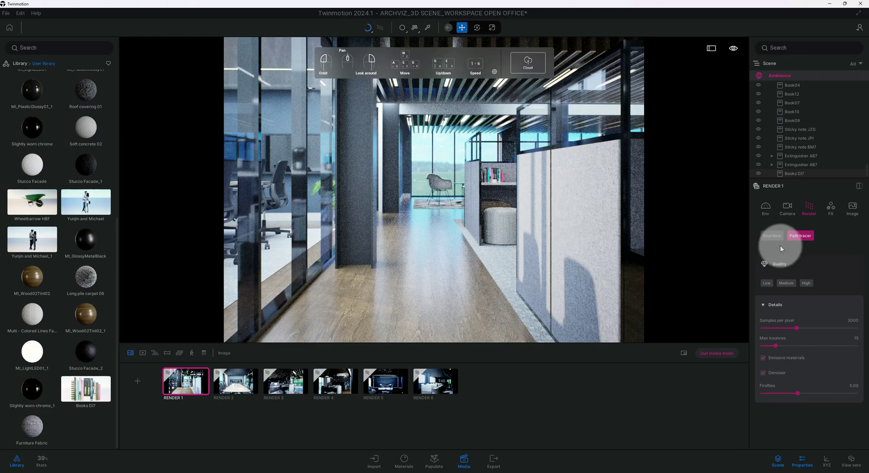
pyautogui.click(831, 208)
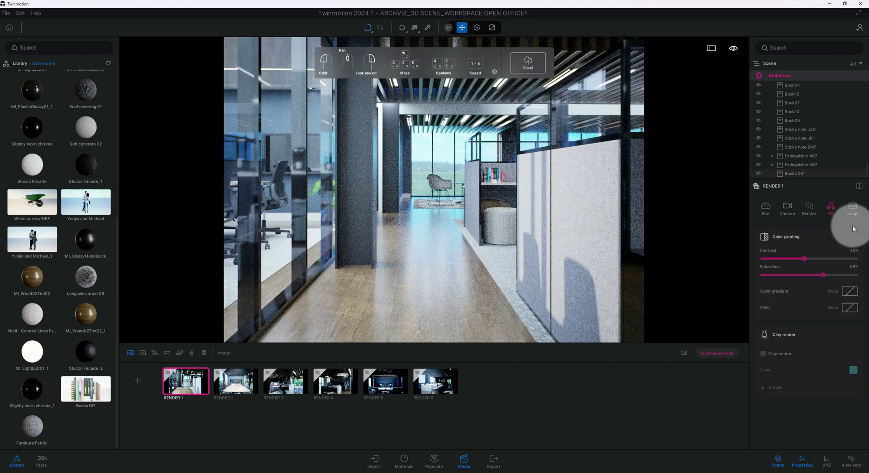
pyautogui.click(771, 209)
pyautogui.click(809, 209)
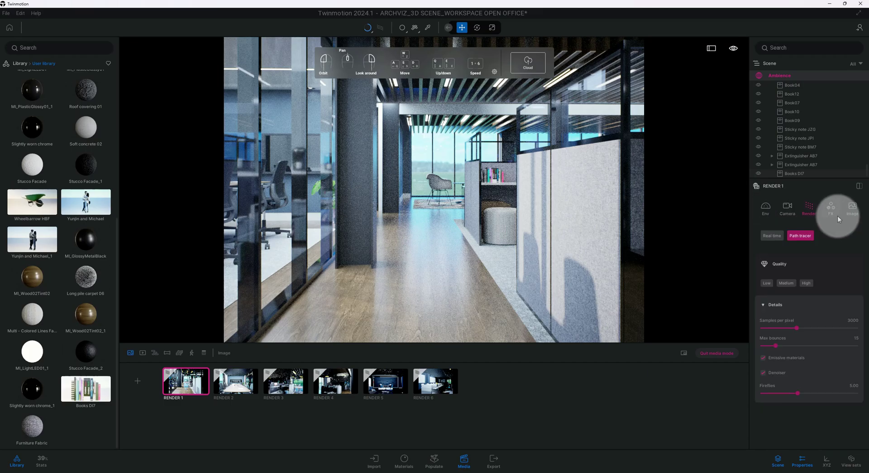
pyautogui.click(834, 215)
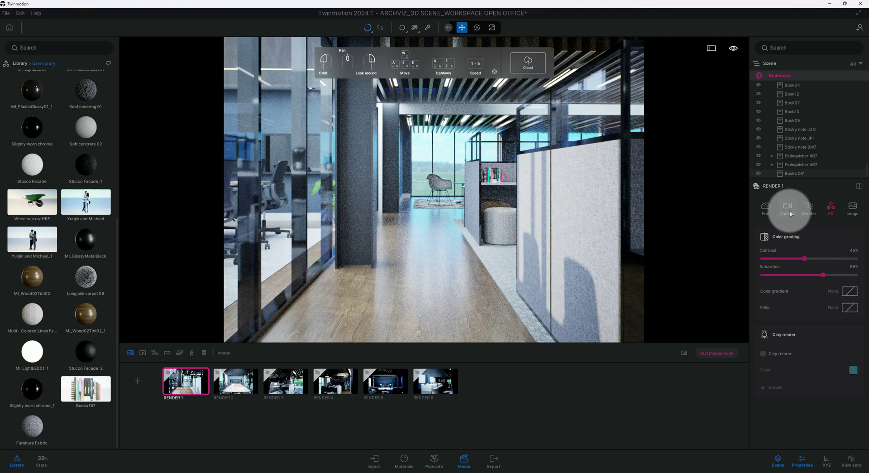
pyautogui.click(769, 208)
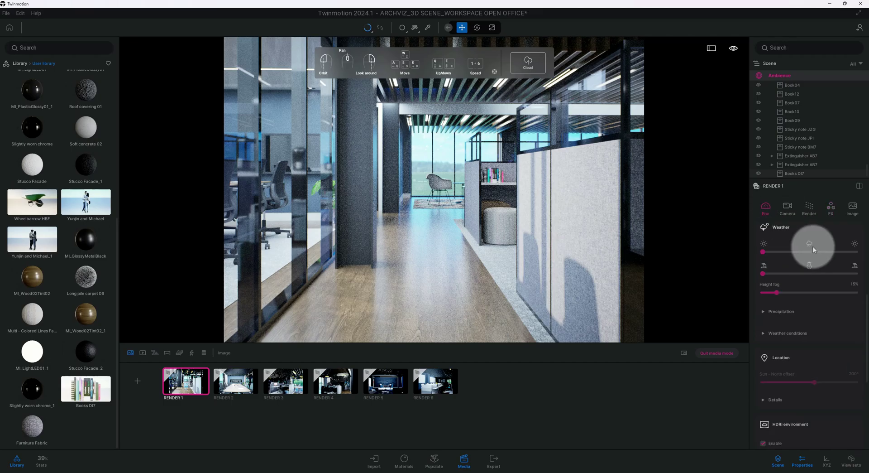
pyautogui.click(816, 212)
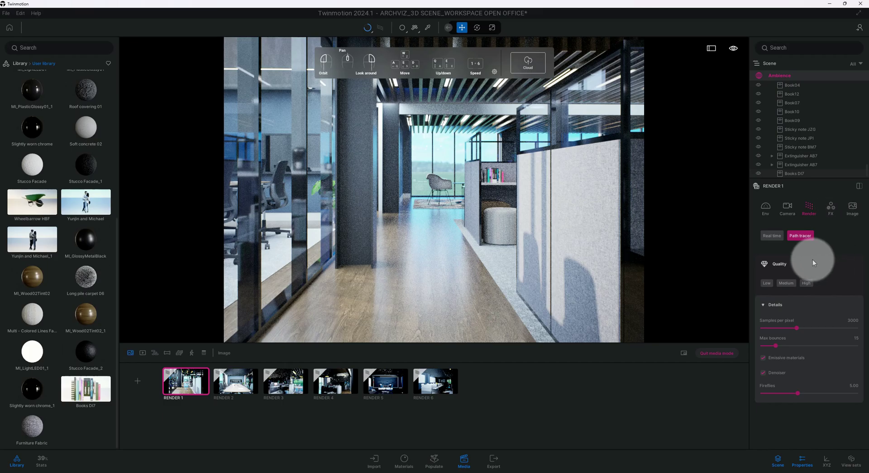
pyautogui.click(834, 213)
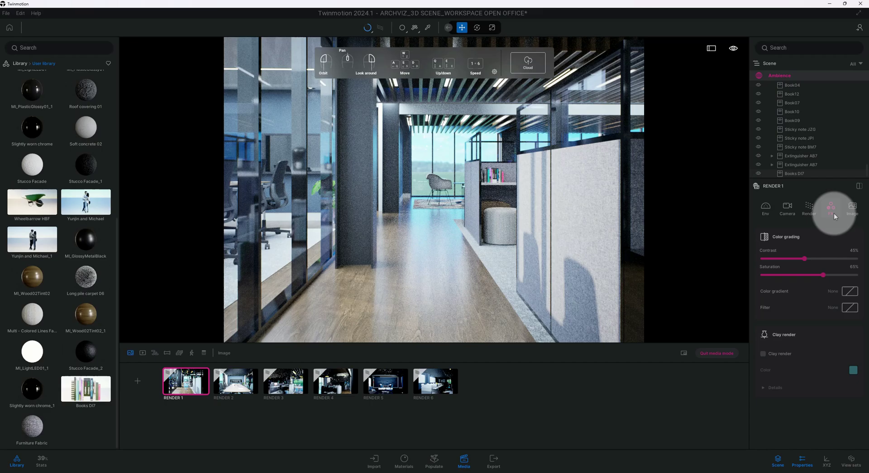